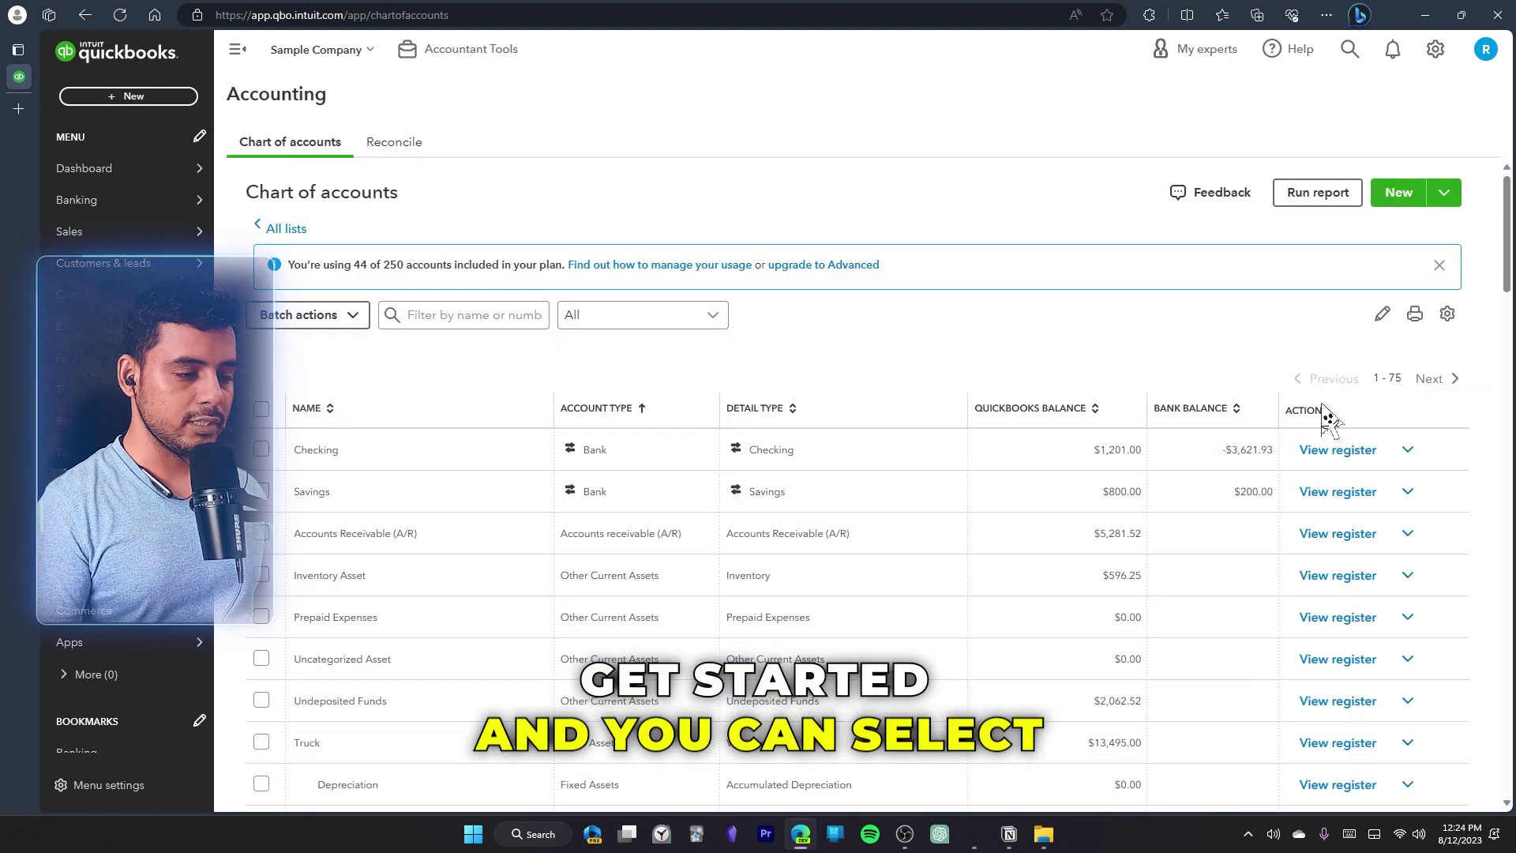
Step: Open the Checking account's register, dismissing the introductory tour, and start a new check entry
{"action": "left_click", "coordinate": [1338, 450]}
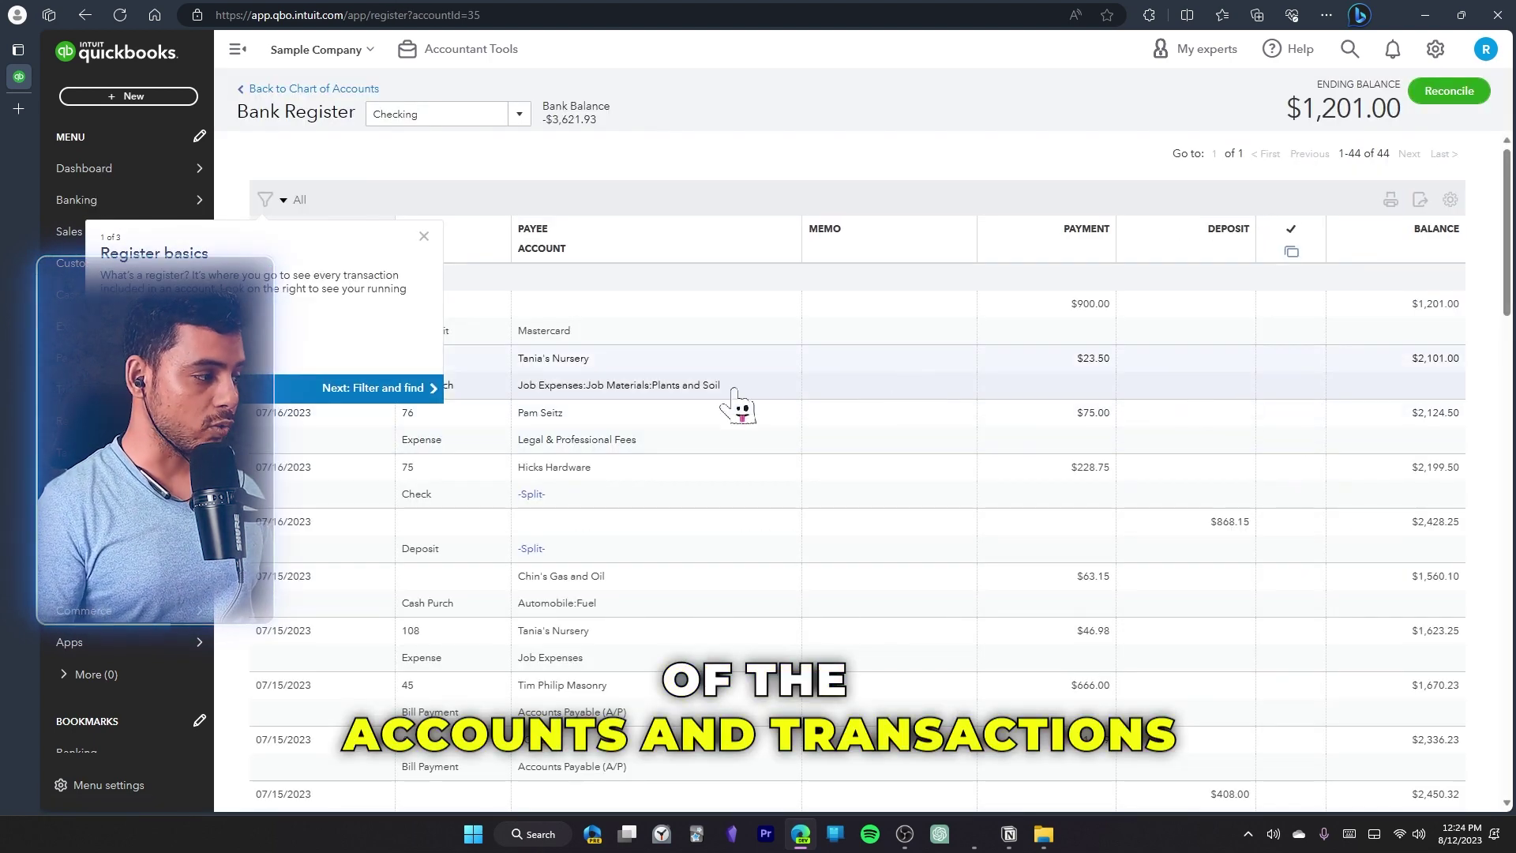
{"action": "left_click", "coordinate": [424, 237]}
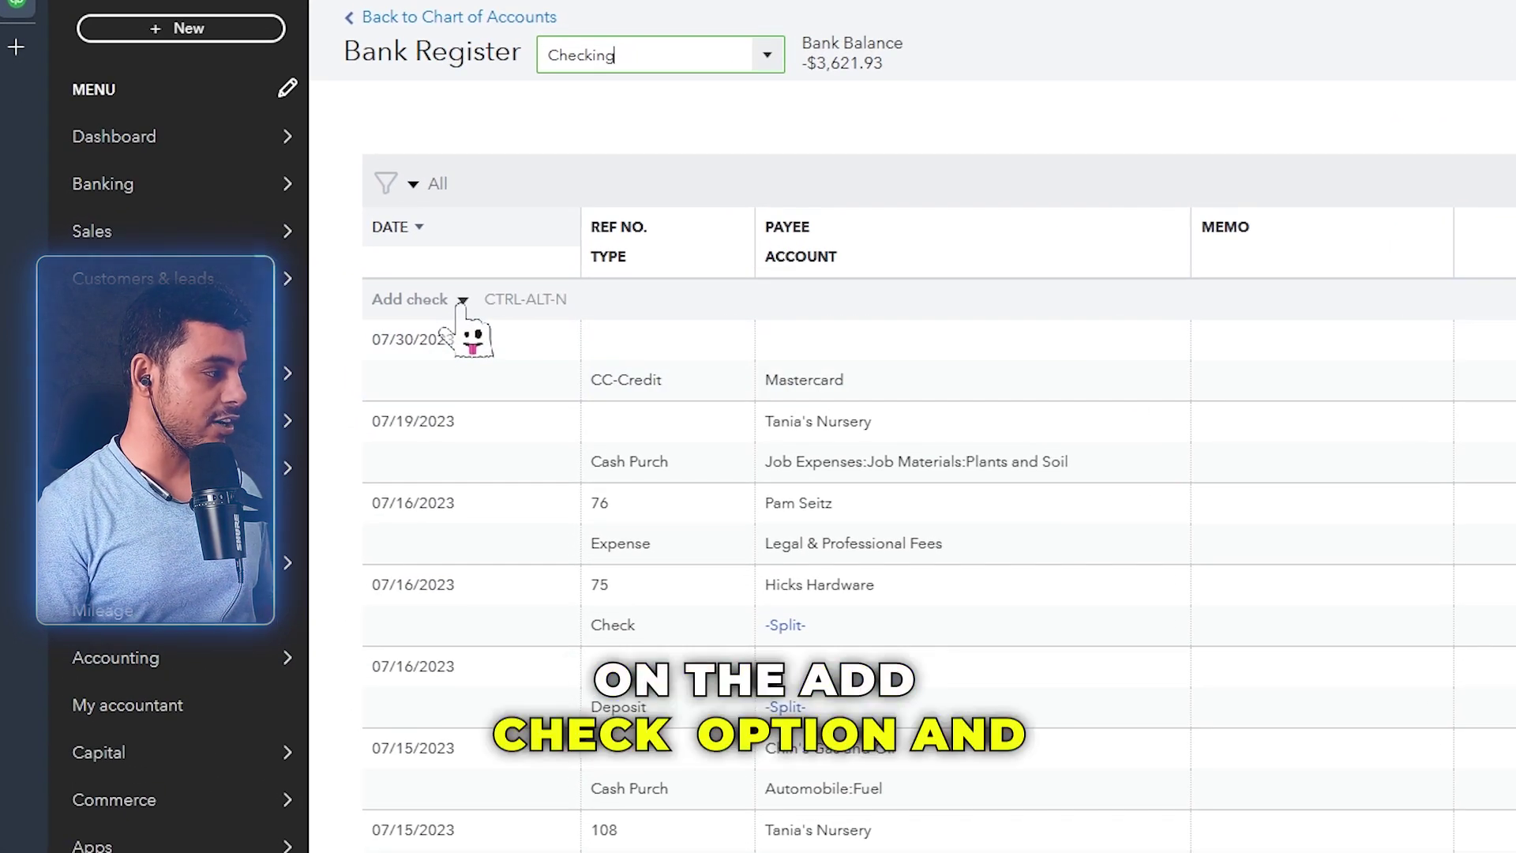
{"action": "left_click", "coordinate": [463, 301]}
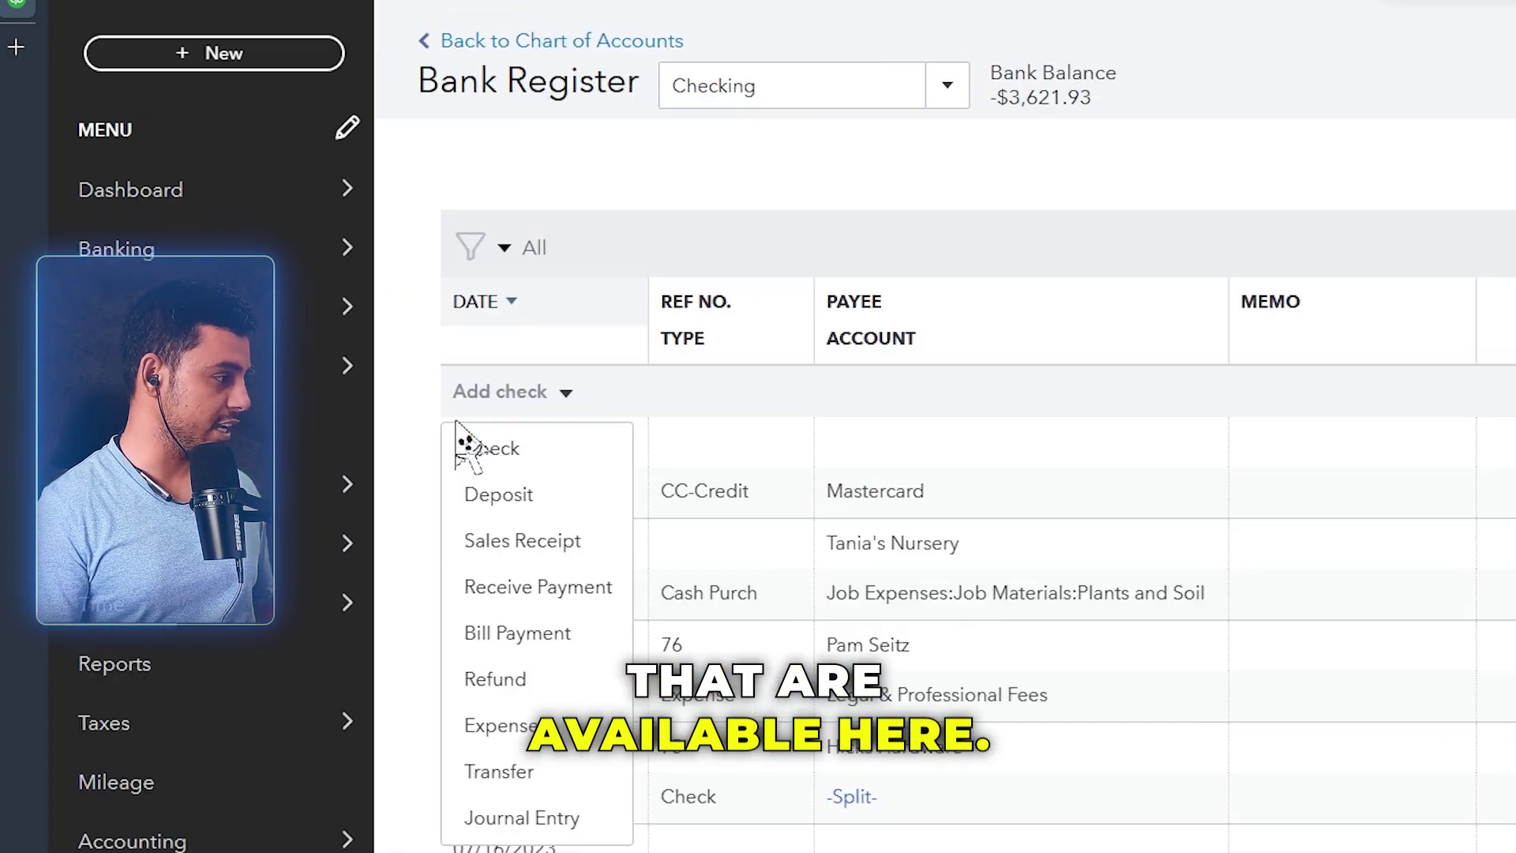
{"action": "key", "text": "ctrl+plus"}
{"action": "scroll", "coordinate": [457, 417], "scroll_direction": "down", "scroll_amount": 4}
{"action": "scroll", "coordinate": [458, 416], "scroll_direction": "up", "scroll_amount": 2}
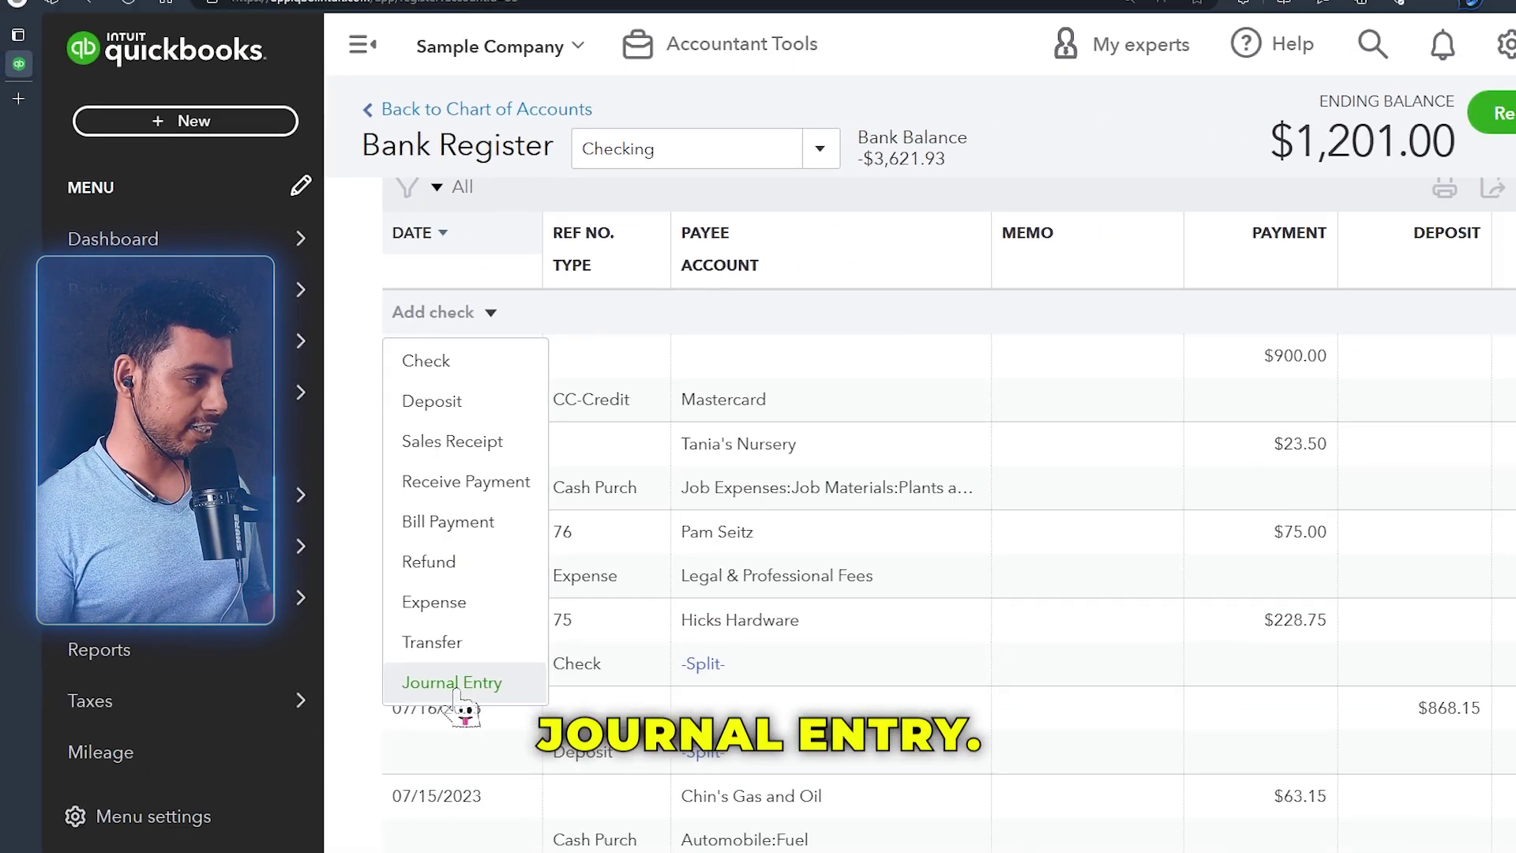
{"action": "left_click", "coordinate": [662, 416]}
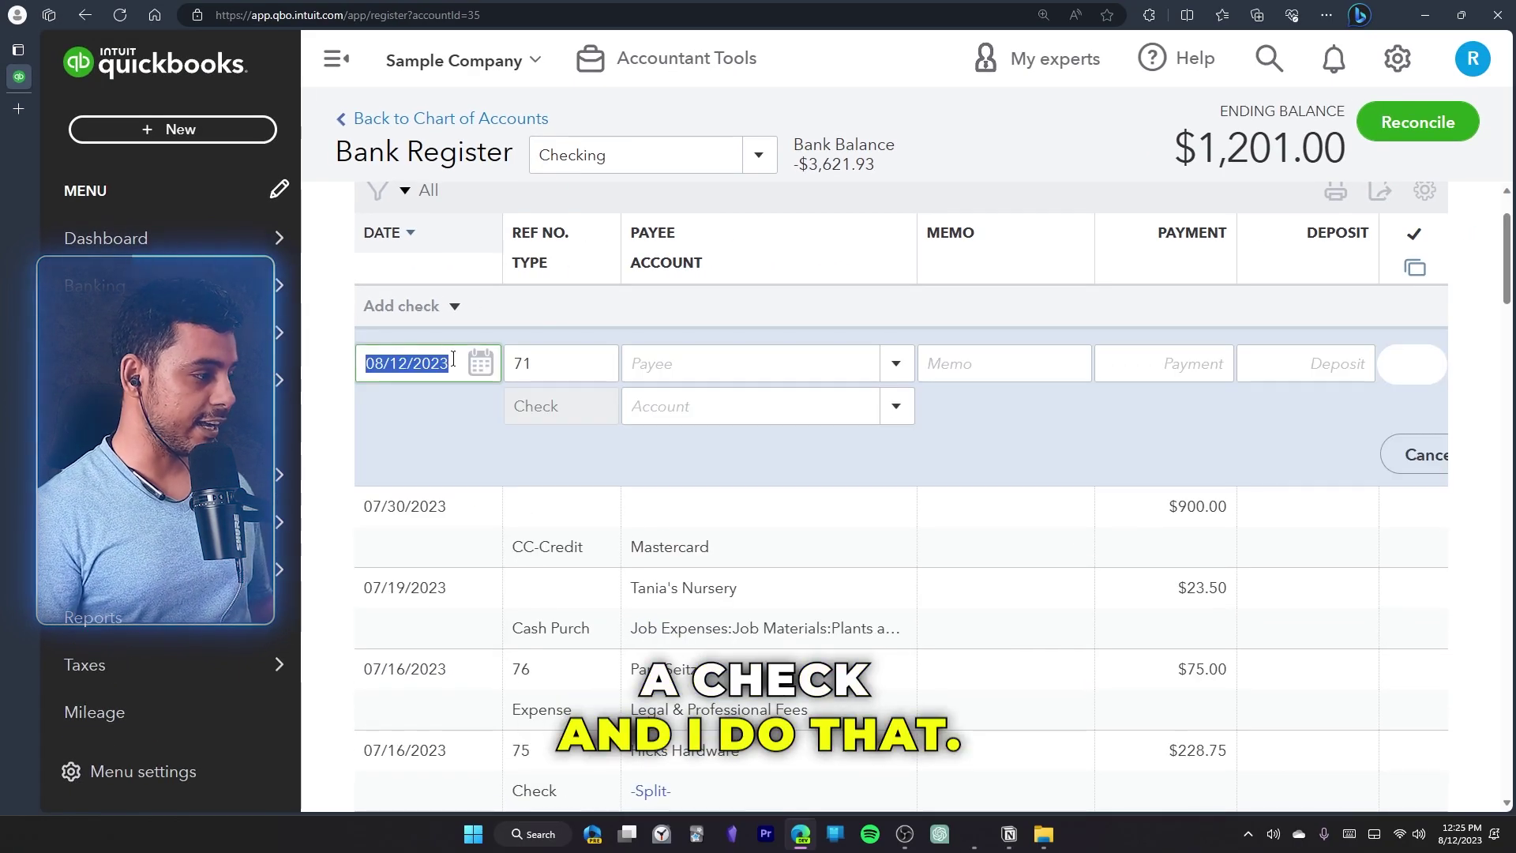
Step: Fill in the new check with payee Bob's Burger Joint, account Advertising and a payment of 90.00
{"action": "left_click", "coordinate": [560, 369]}
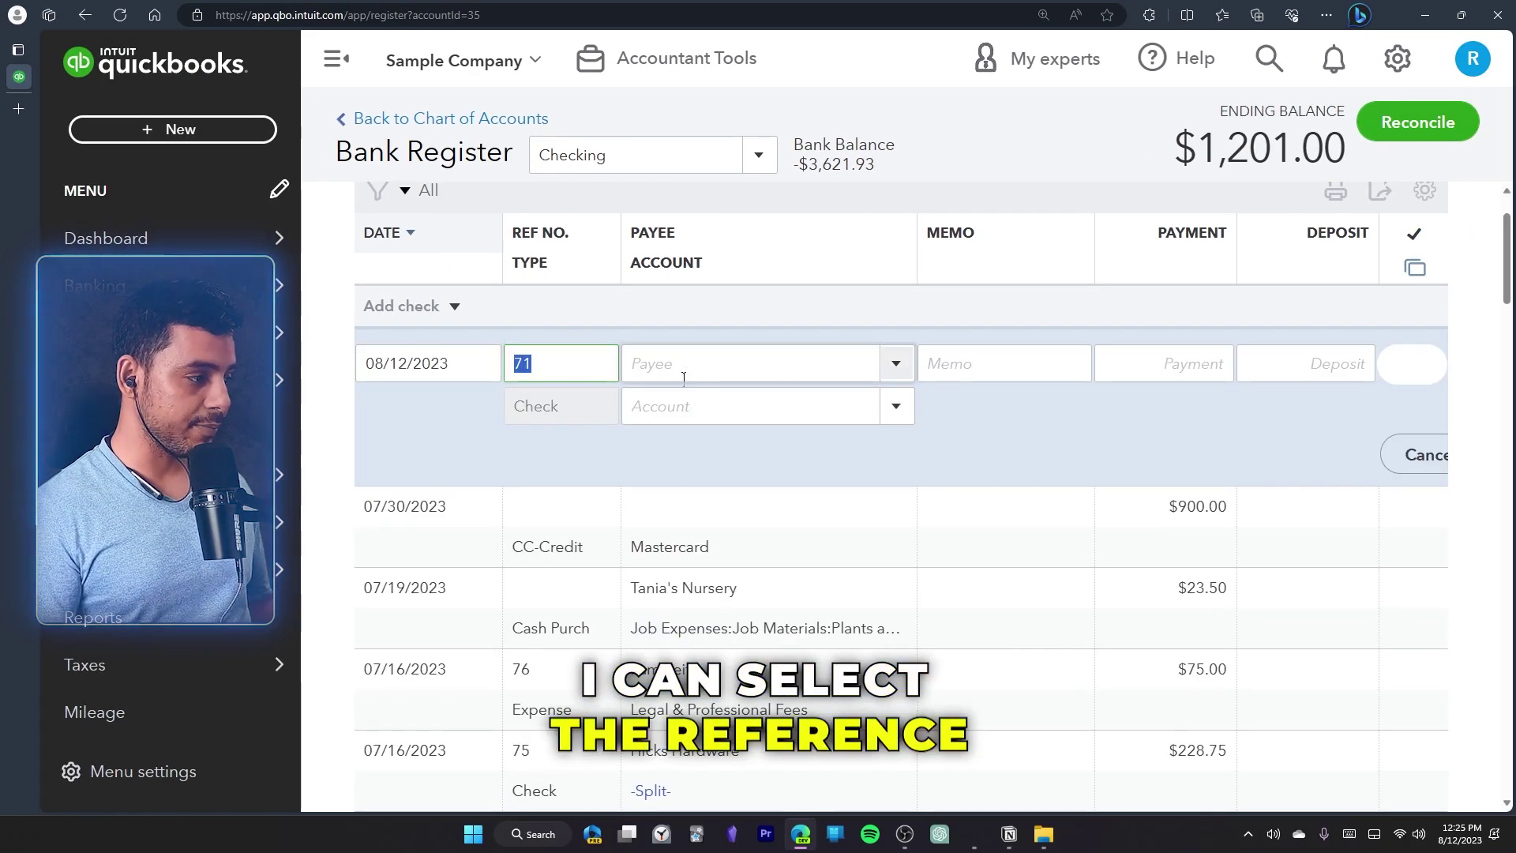
{"action": "left_click", "coordinate": [895, 365]}
{"action": "left_click", "coordinate": [904, 439]}
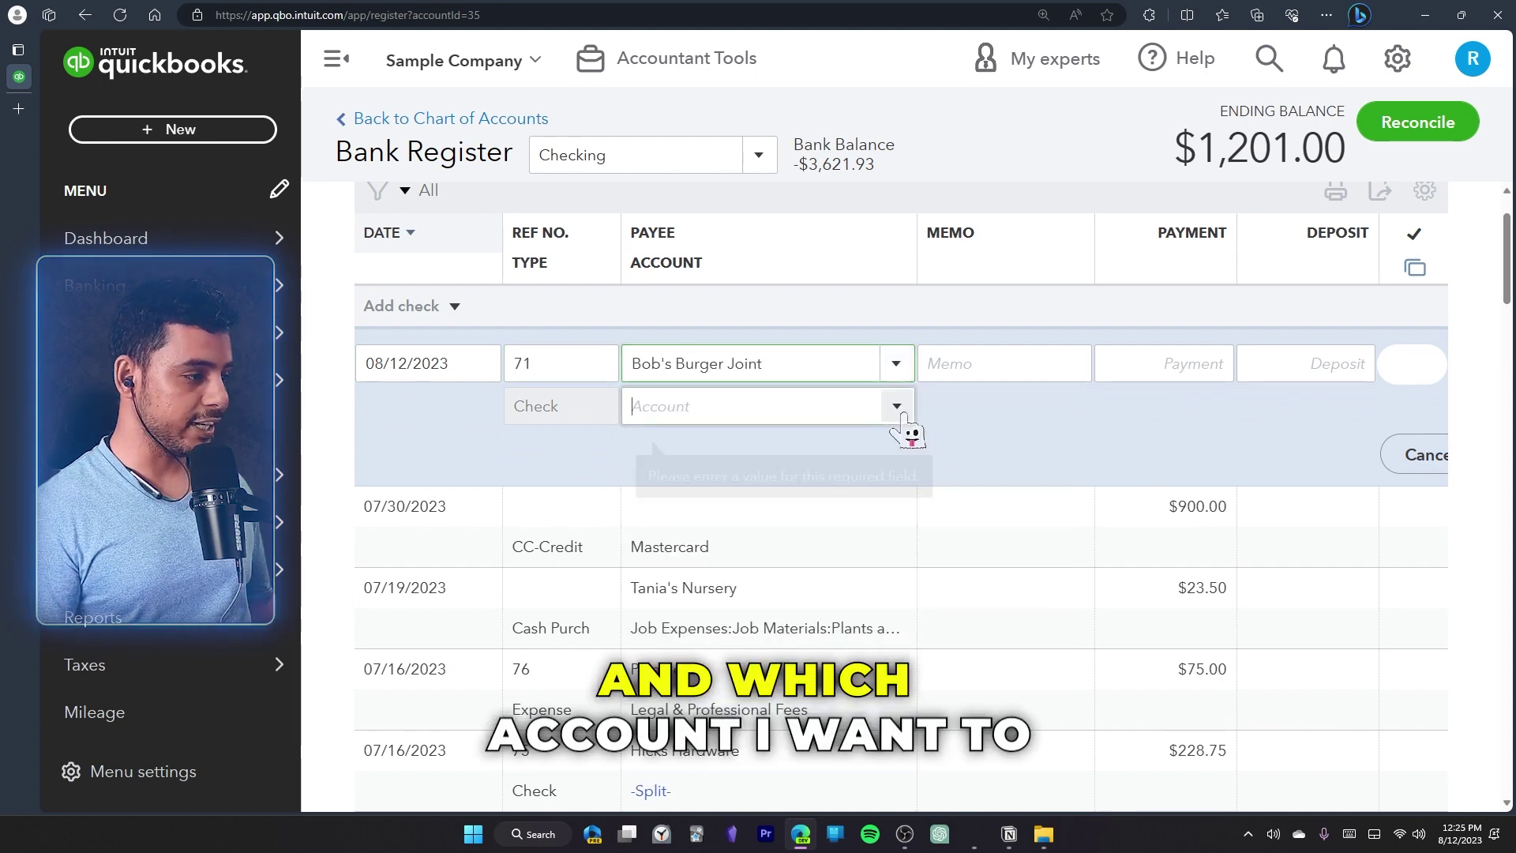
{"action": "left_click", "coordinate": [885, 418]}
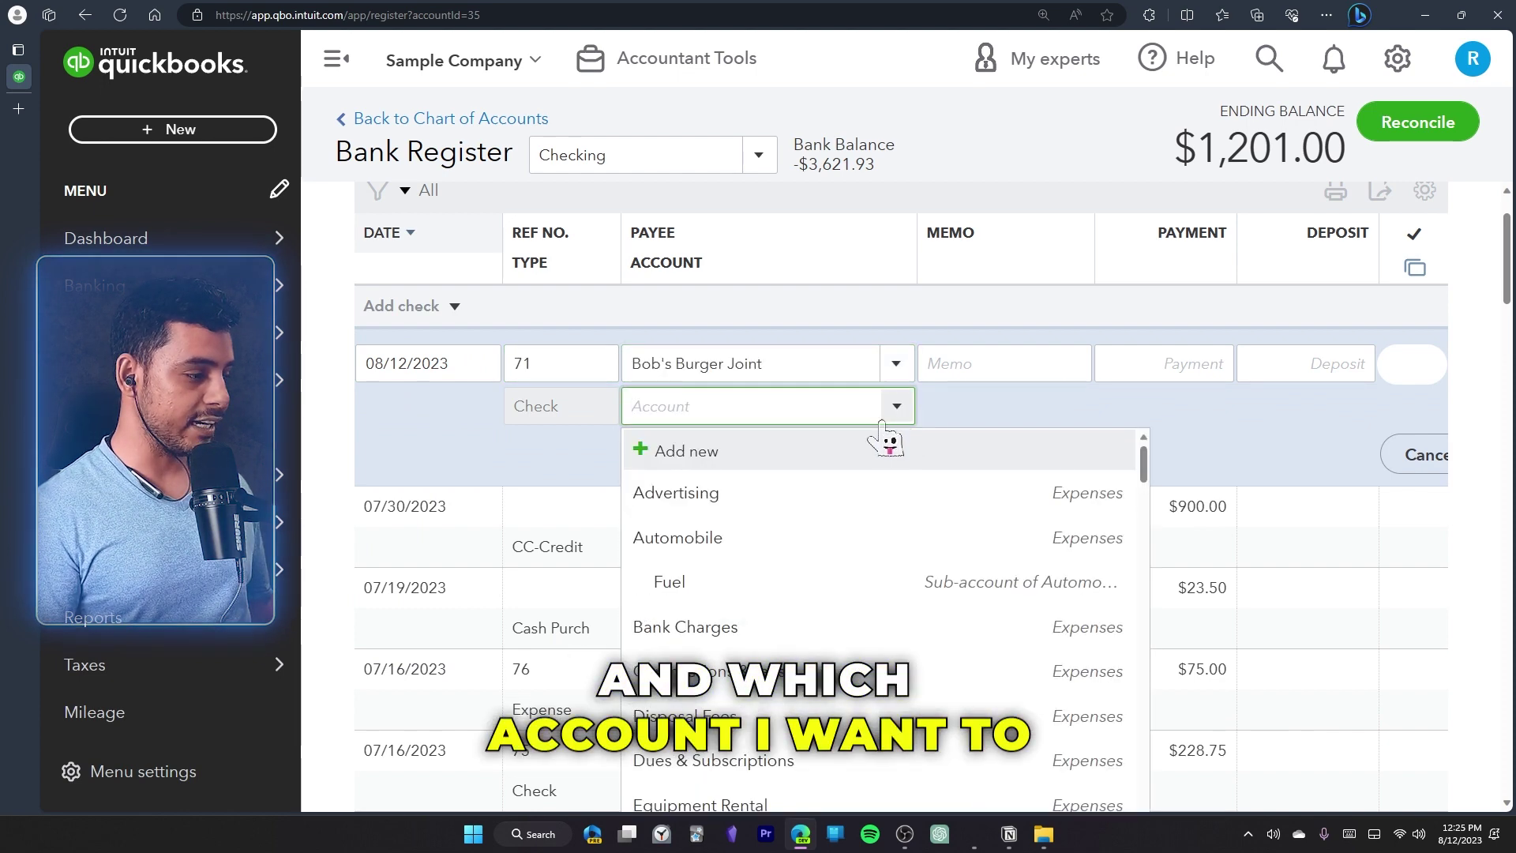
{"action": "left_click", "coordinate": [804, 493]}
{"action": "left_click", "coordinate": [1051, 367]}
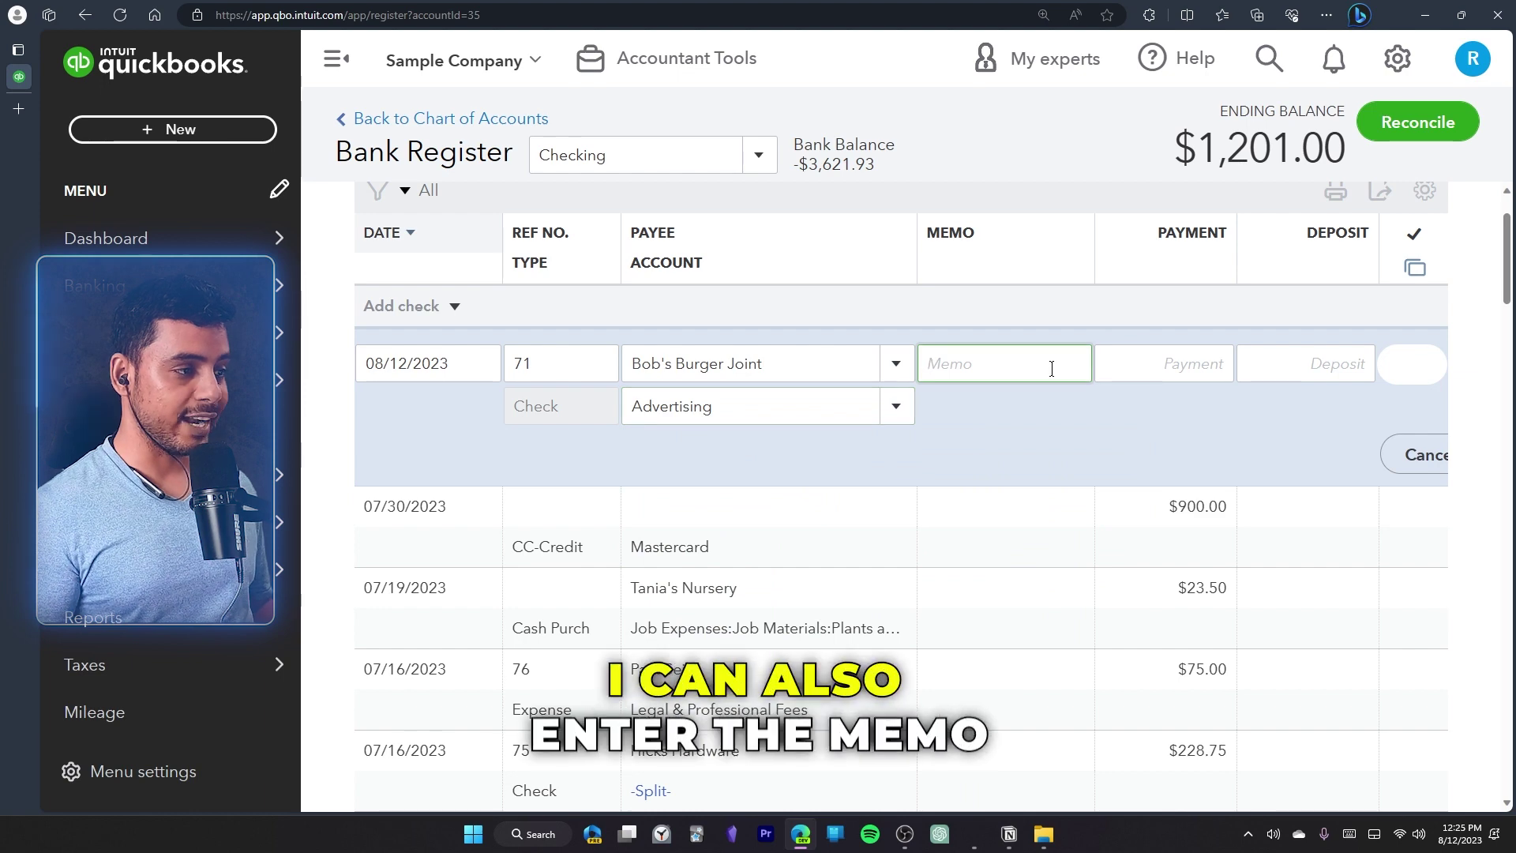
{"action": "left_click", "coordinate": [1170, 367]}
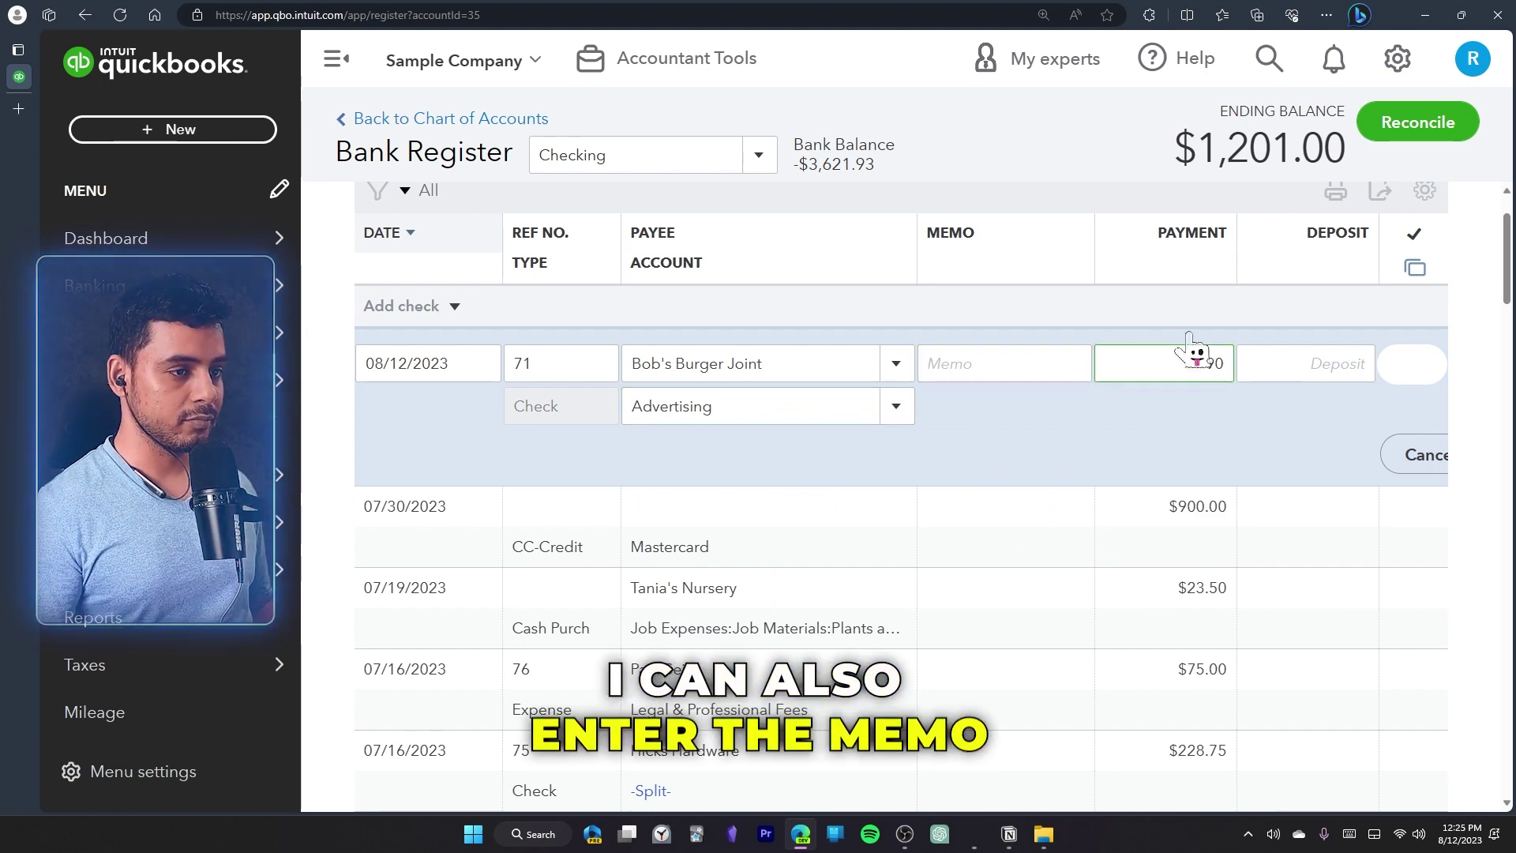
Step: Turn the entry into a deposit of 90.00 and set its reconcile status to R
{"action": "left_click", "coordinate": [1337, 362]}
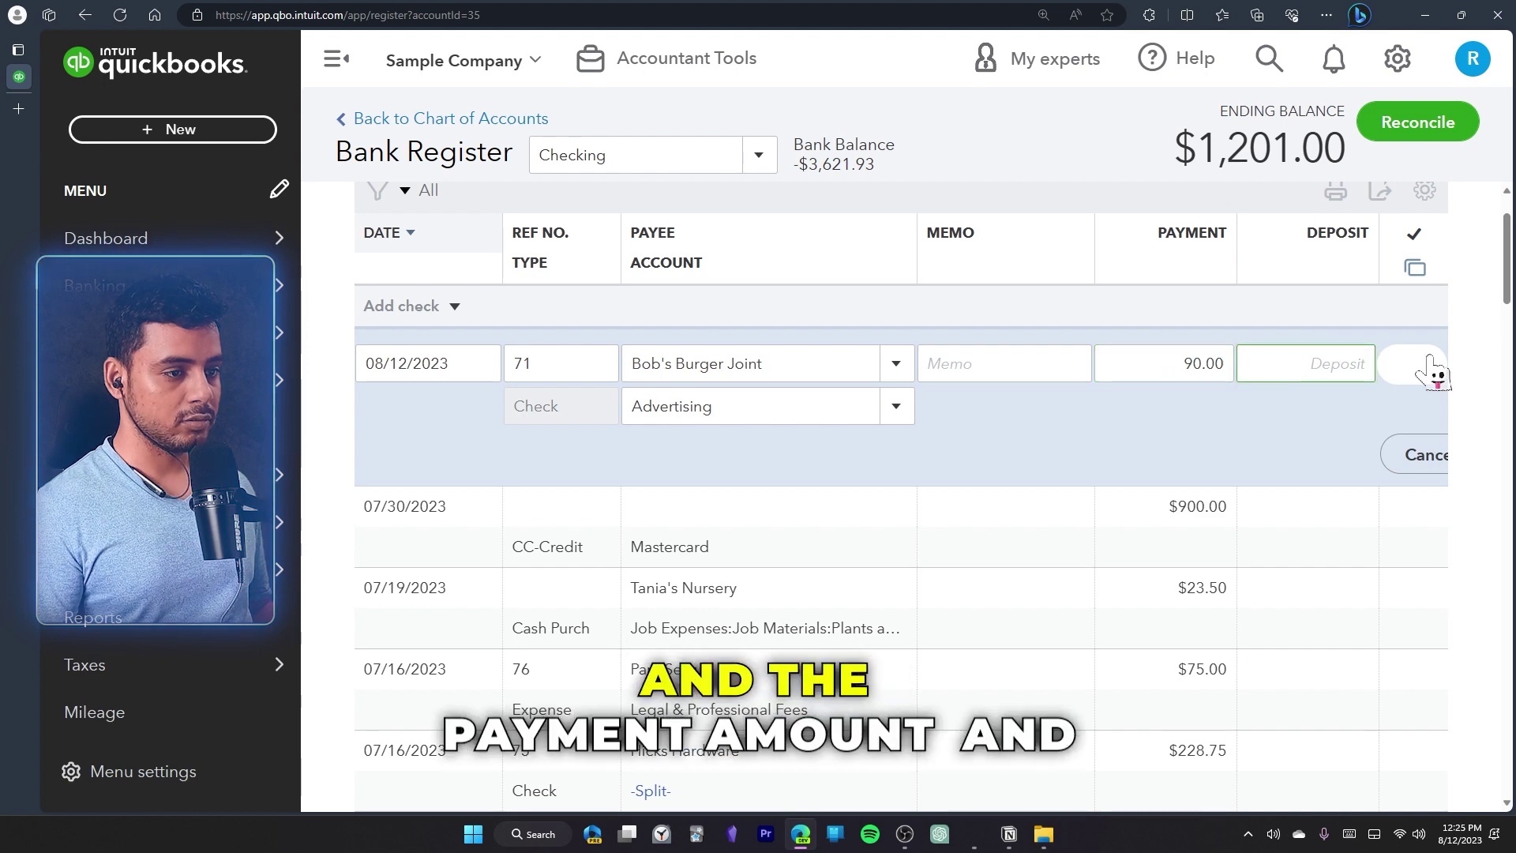
{"action": "scroll", "coordinate": [1429, 372], "scroll_direction": "right", "scroll_amount": 3}
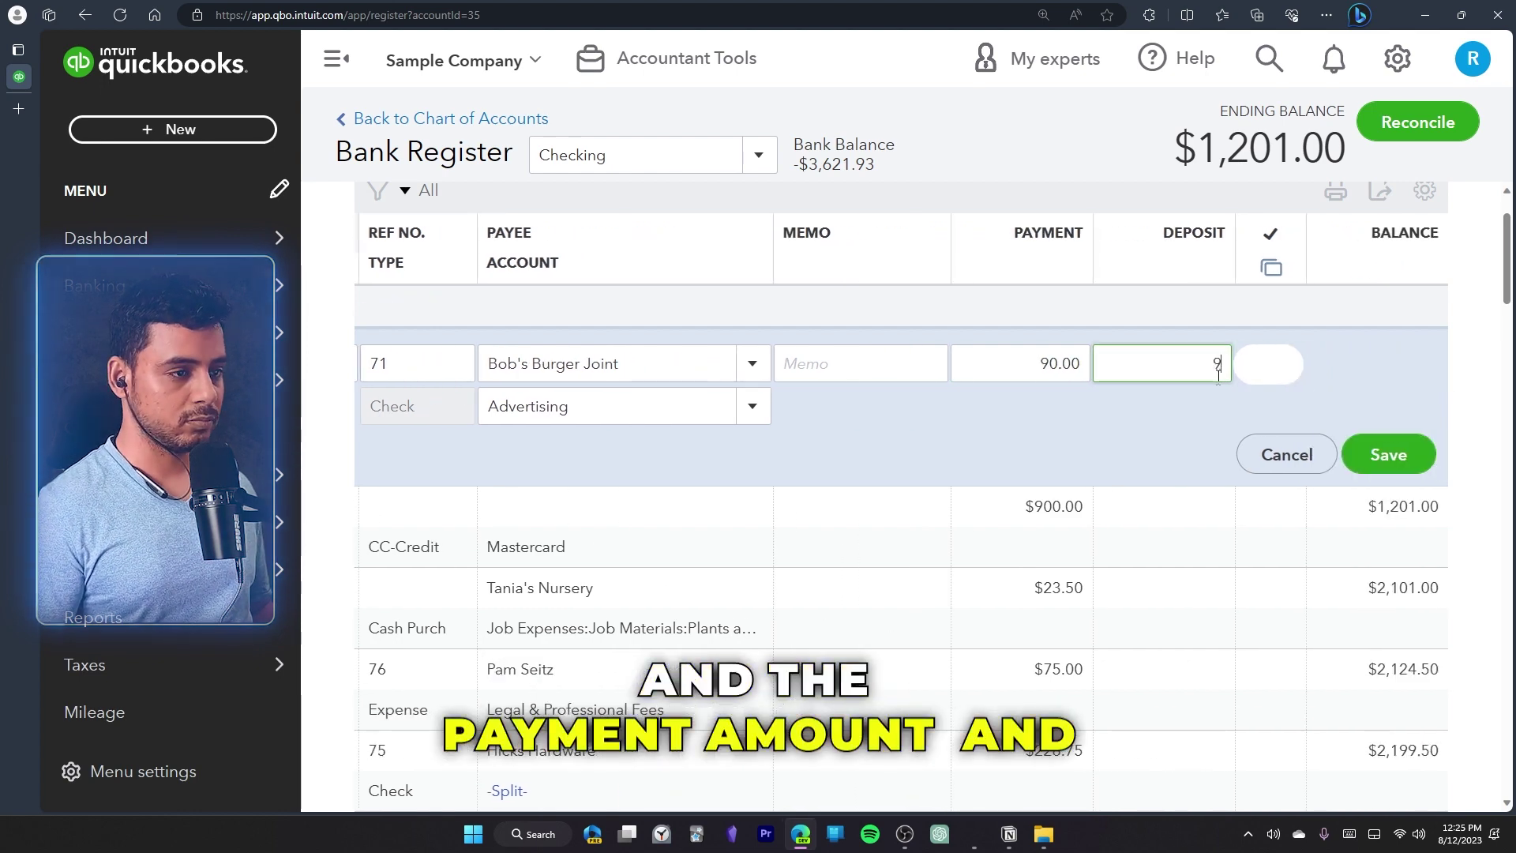
{"action": "left_click", "coordinate": [1282, 372]}
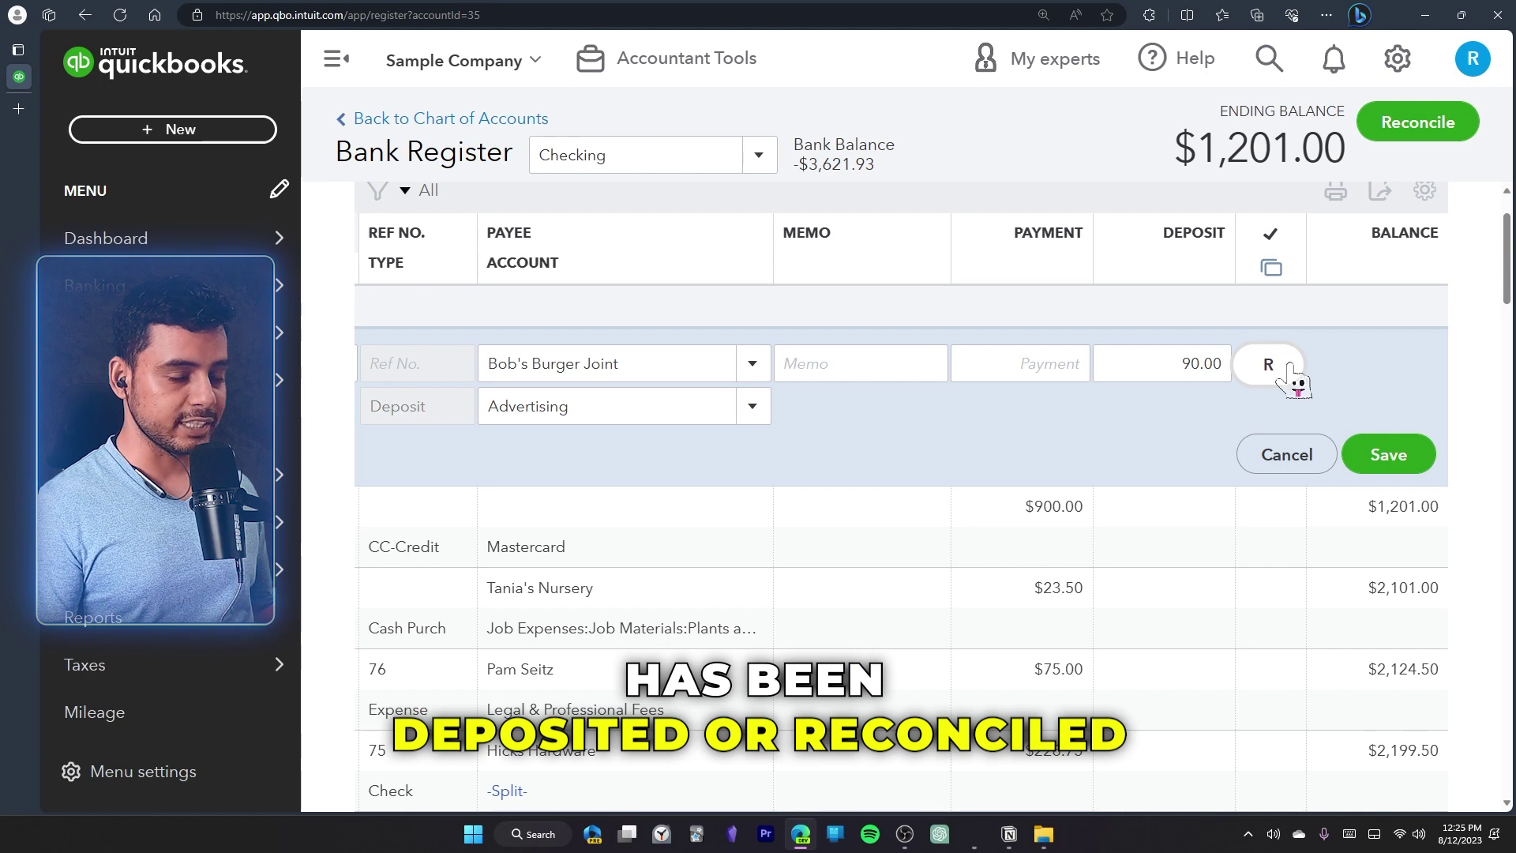
{"action": "left_click", "coordinate": [1287, 368]}
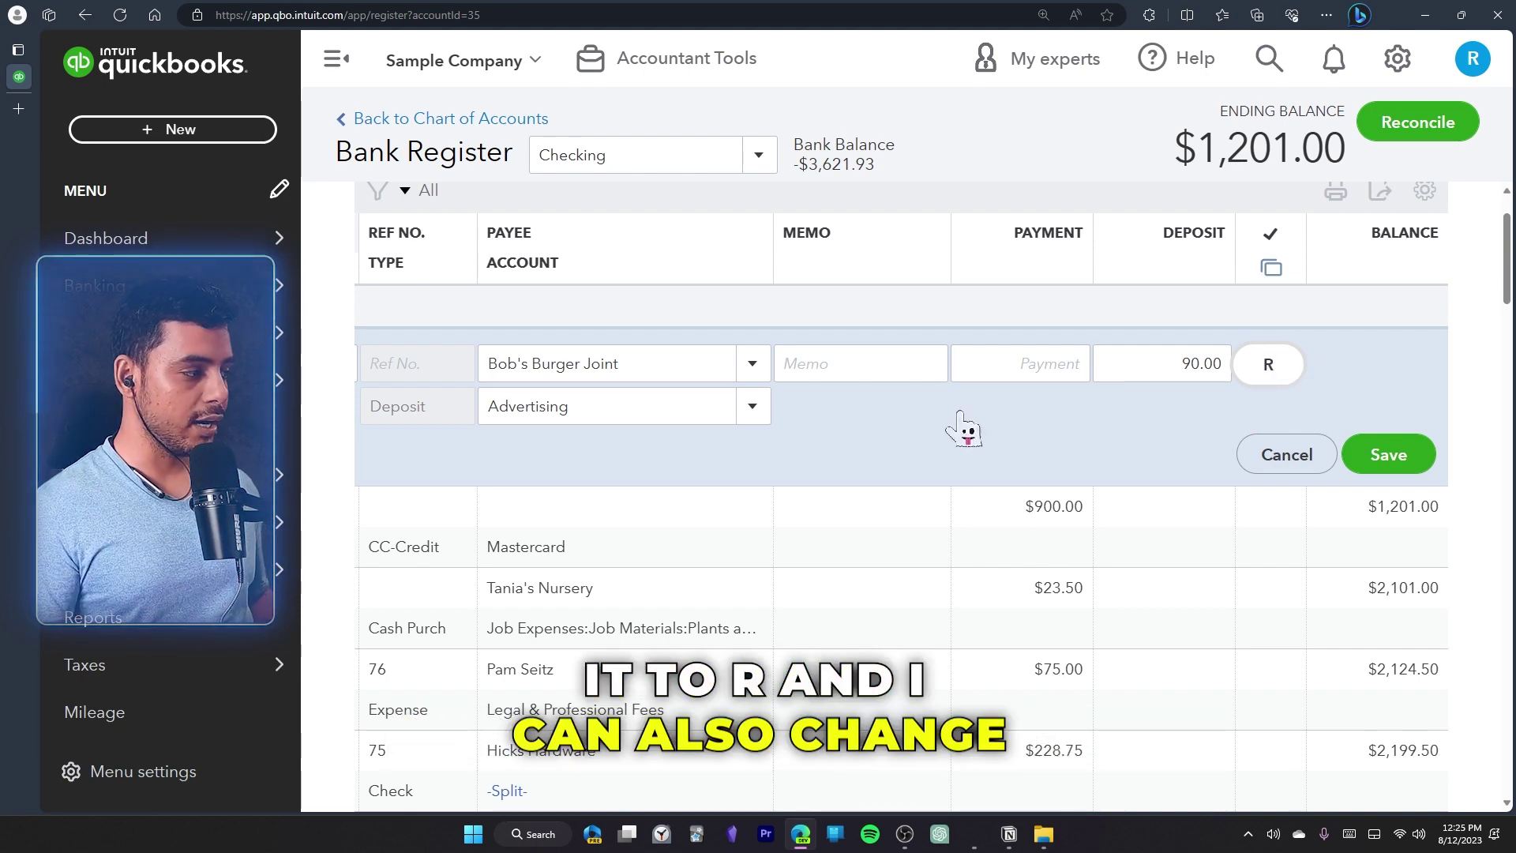
Step: Date the deposit entry 07/05/2023 and save it to the register
{"action": "scroll", "coordinate": [961, 419], "scroll_direction": "left", "scroll_amount": 2}
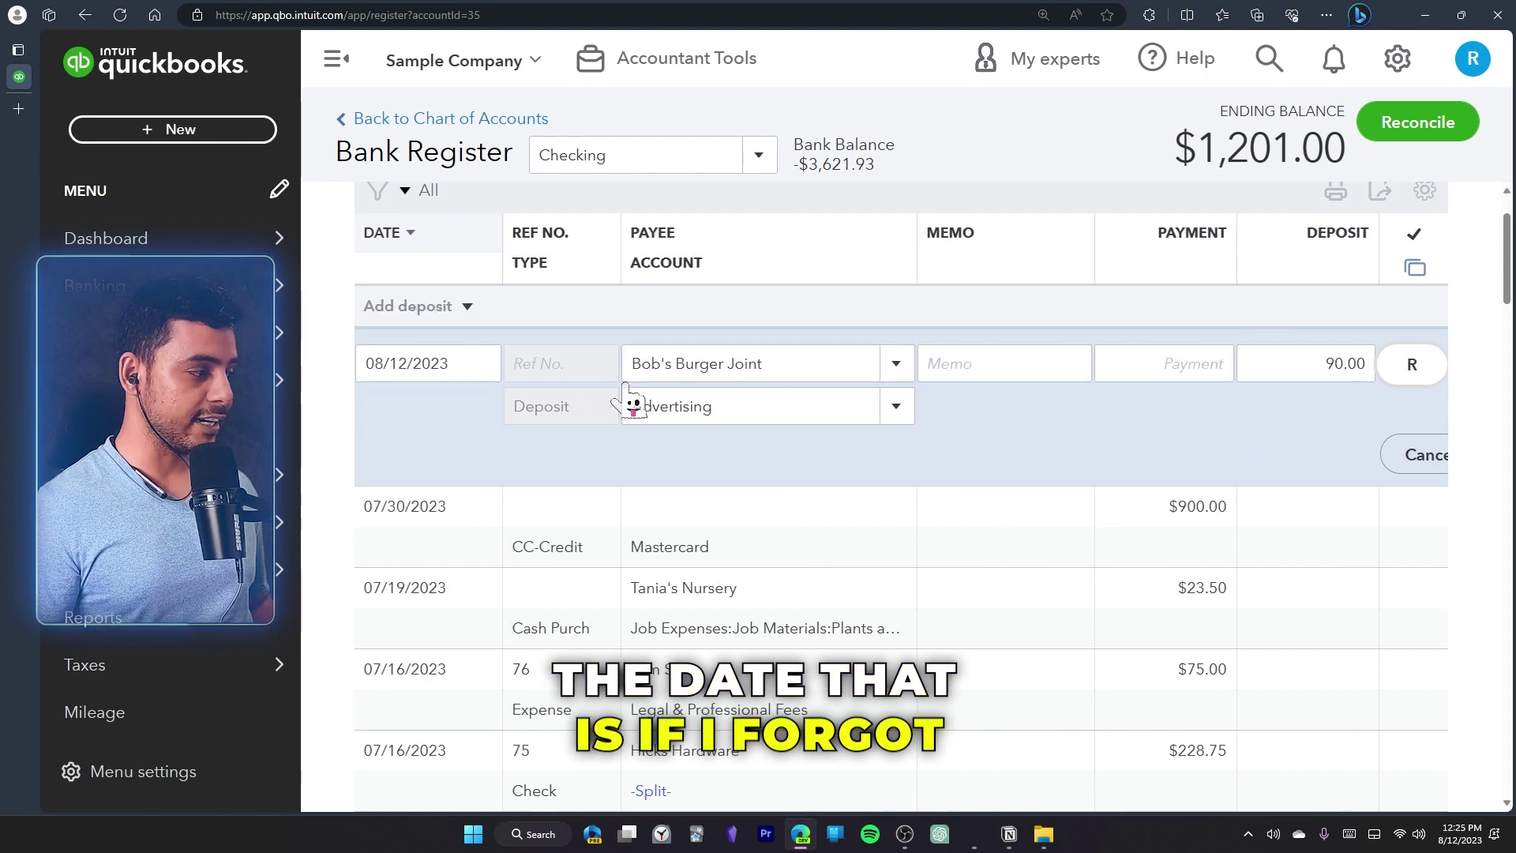
{"action": "left_click", "coordinate": [480, 365]}
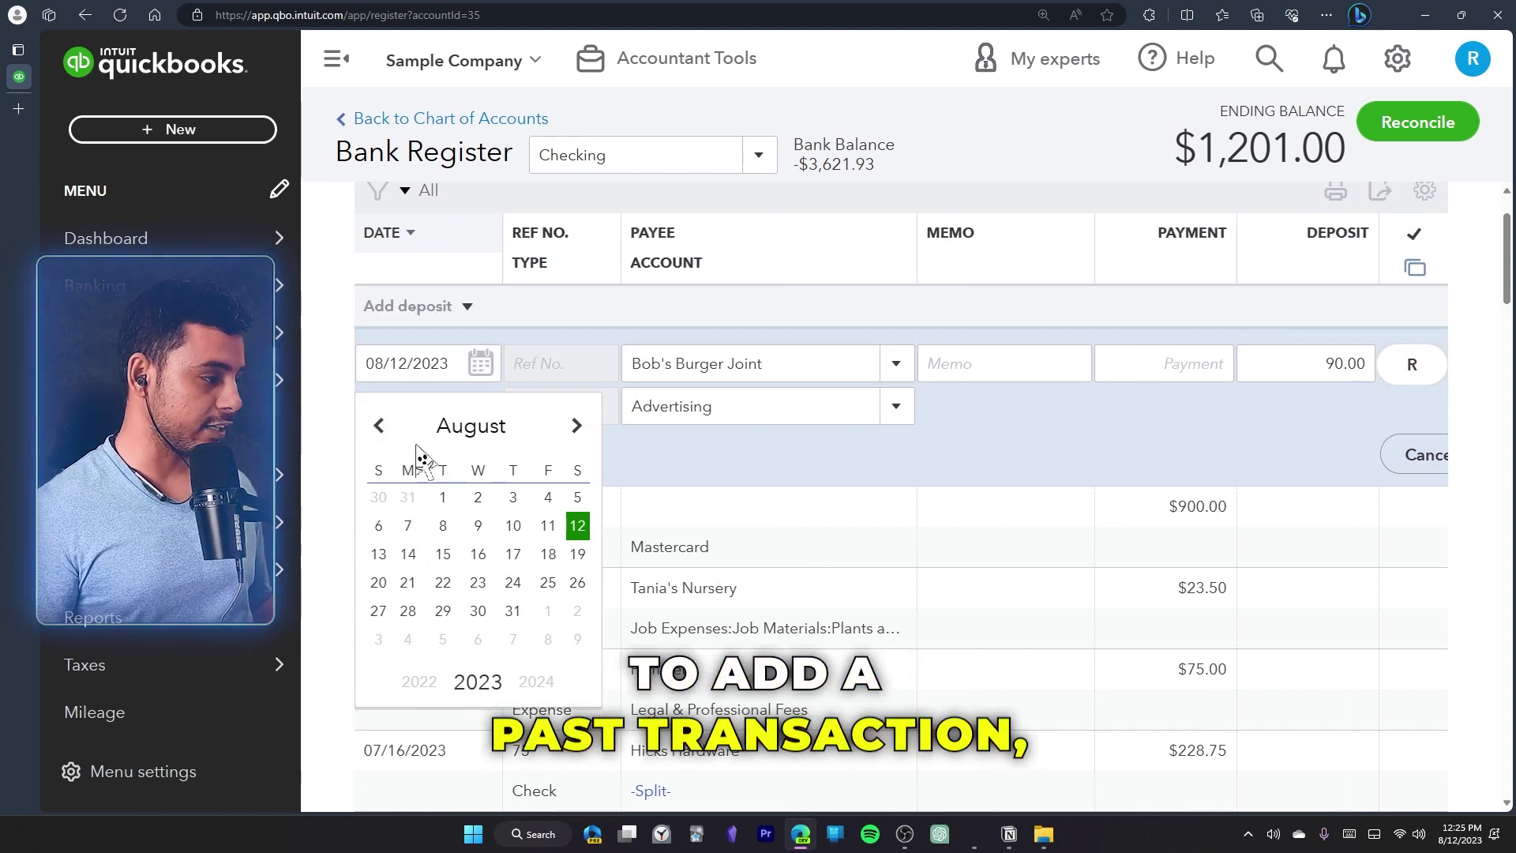
{"action": "left_click", "coordinate": [381, 426]}
{"action": "left_click", "coordinate": [477, 526]}
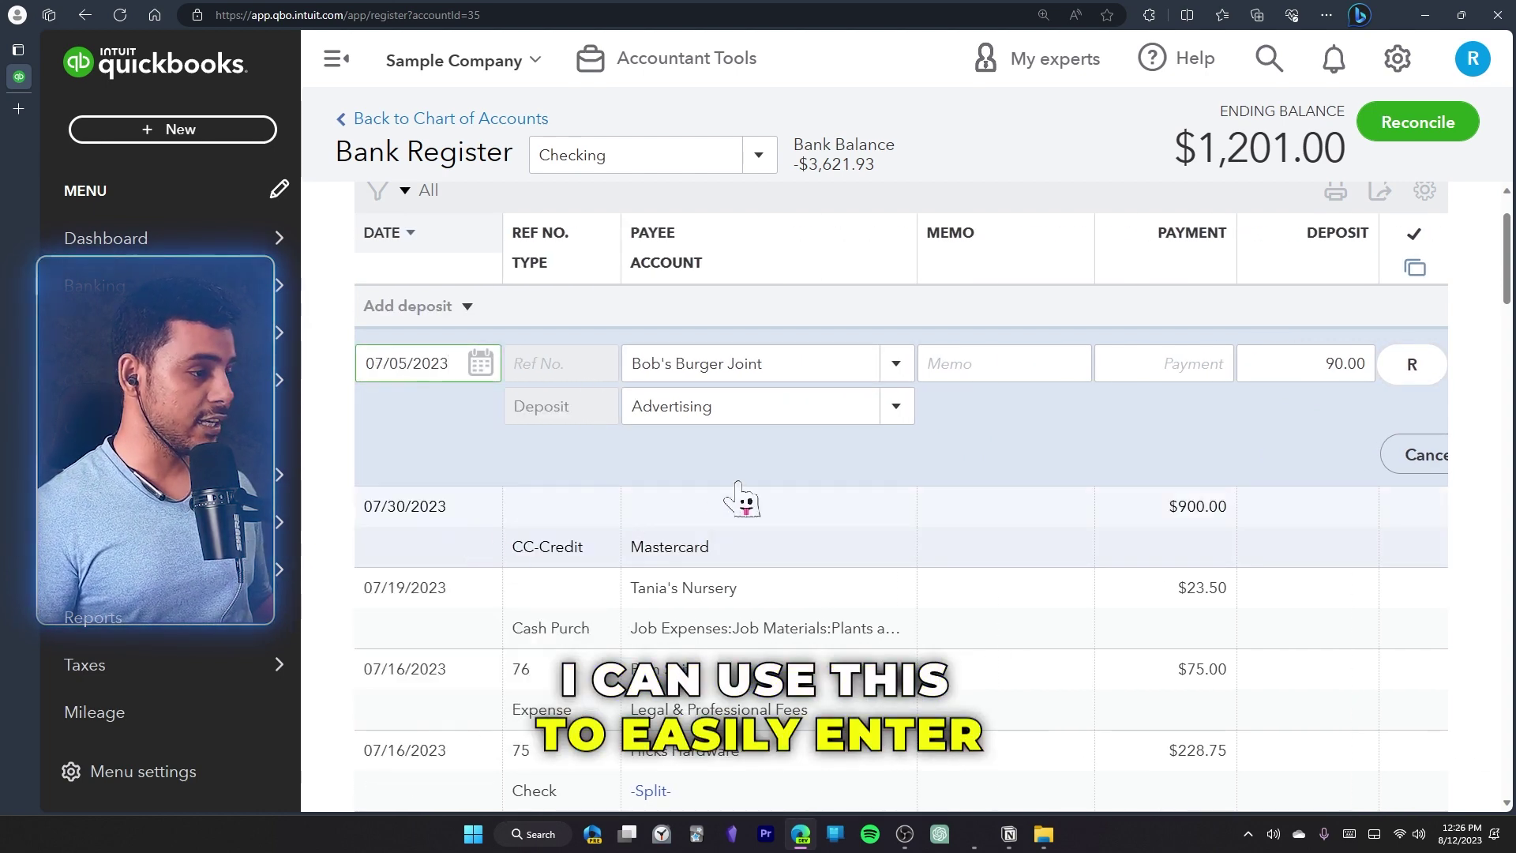
{"action": "scroll", "coordinate": [813, 478], "scroll_direction": "right", "scroll_amount": 2}
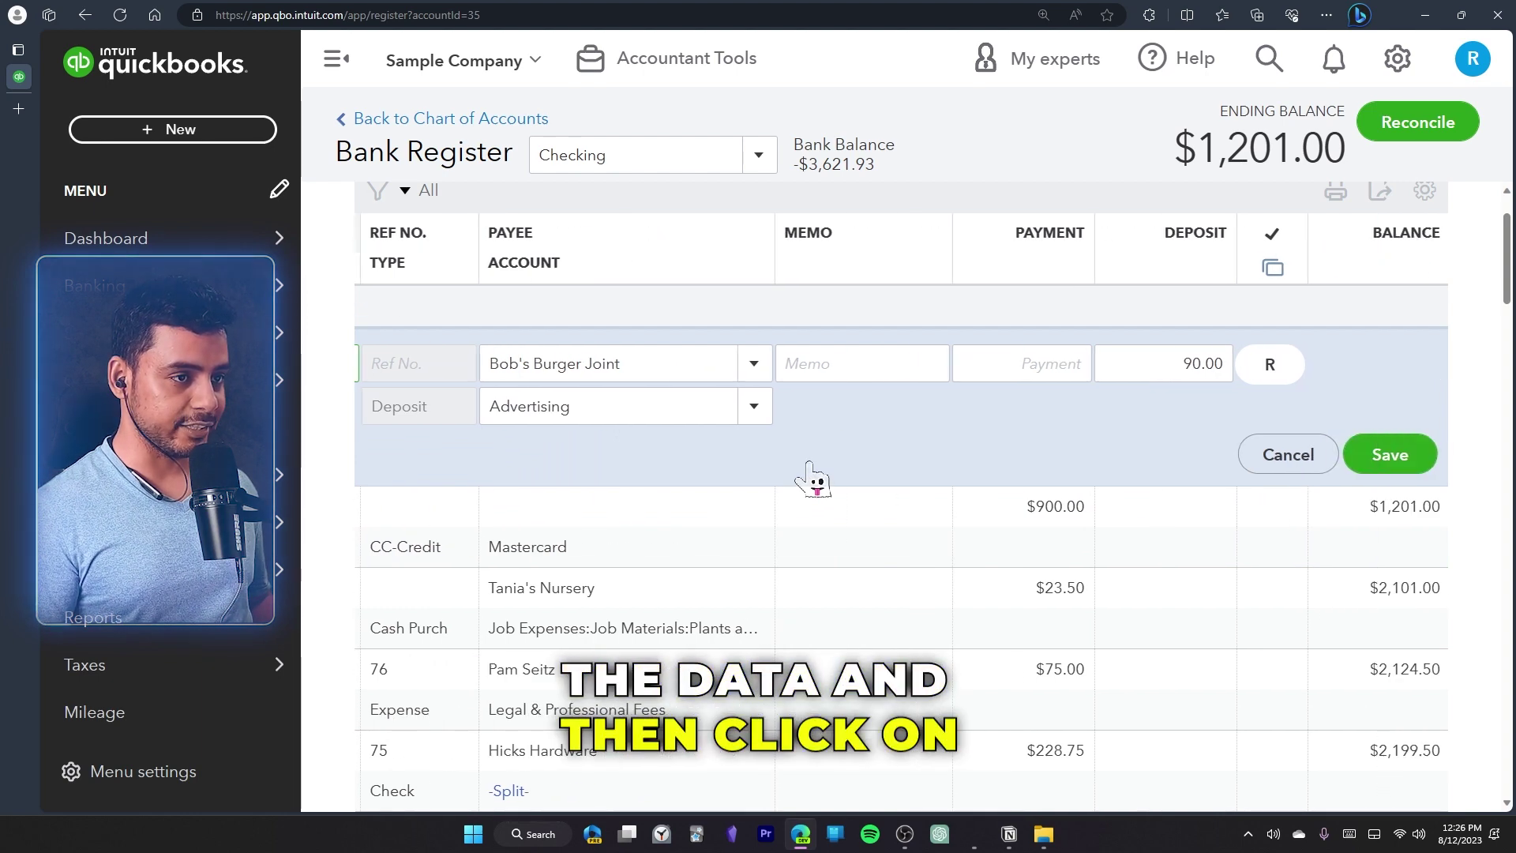
{"action": "left_click", "coordinate": [1388, 454]}
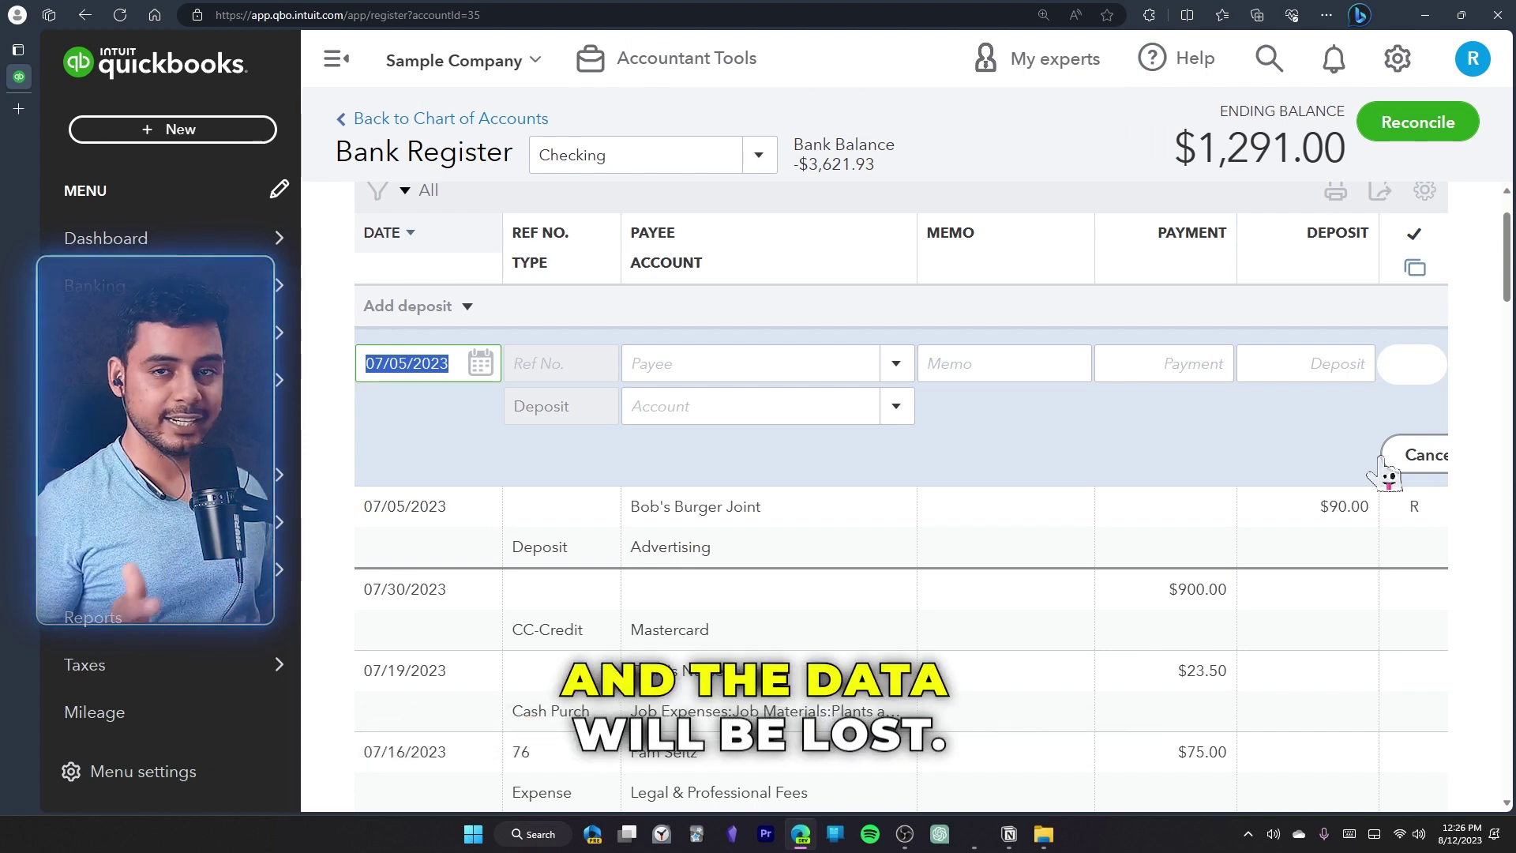
Step: Filter the register to the transactions of payee Bob's Burger Joint
{"action": "scroll", "coordinate": [977, 280], "scroll_direction": "up", "scroll_amount": 2}
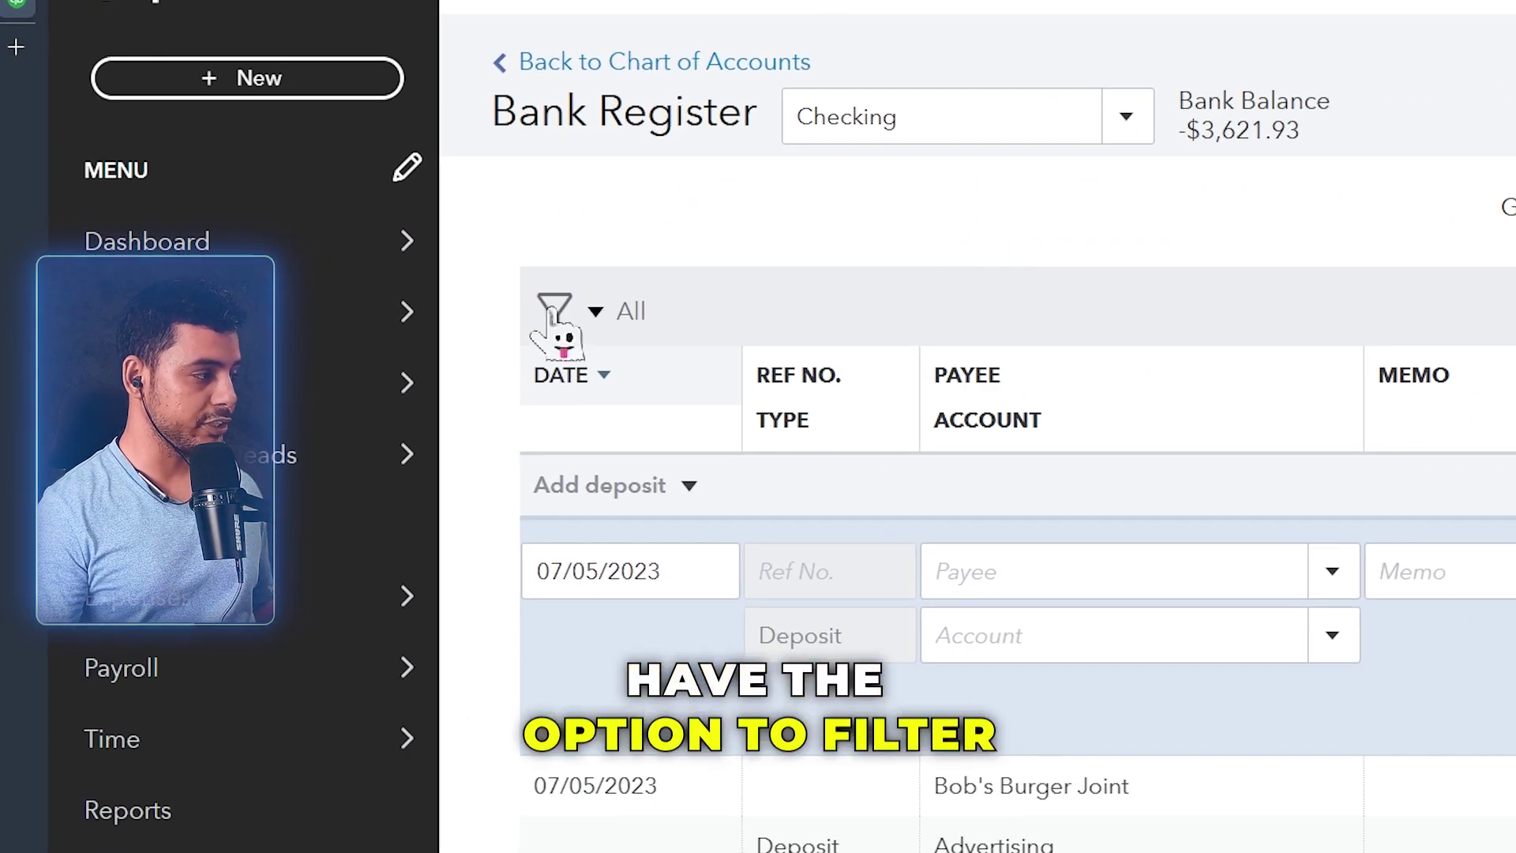
{"action": "left_click", "coordinate": [553, 312]}
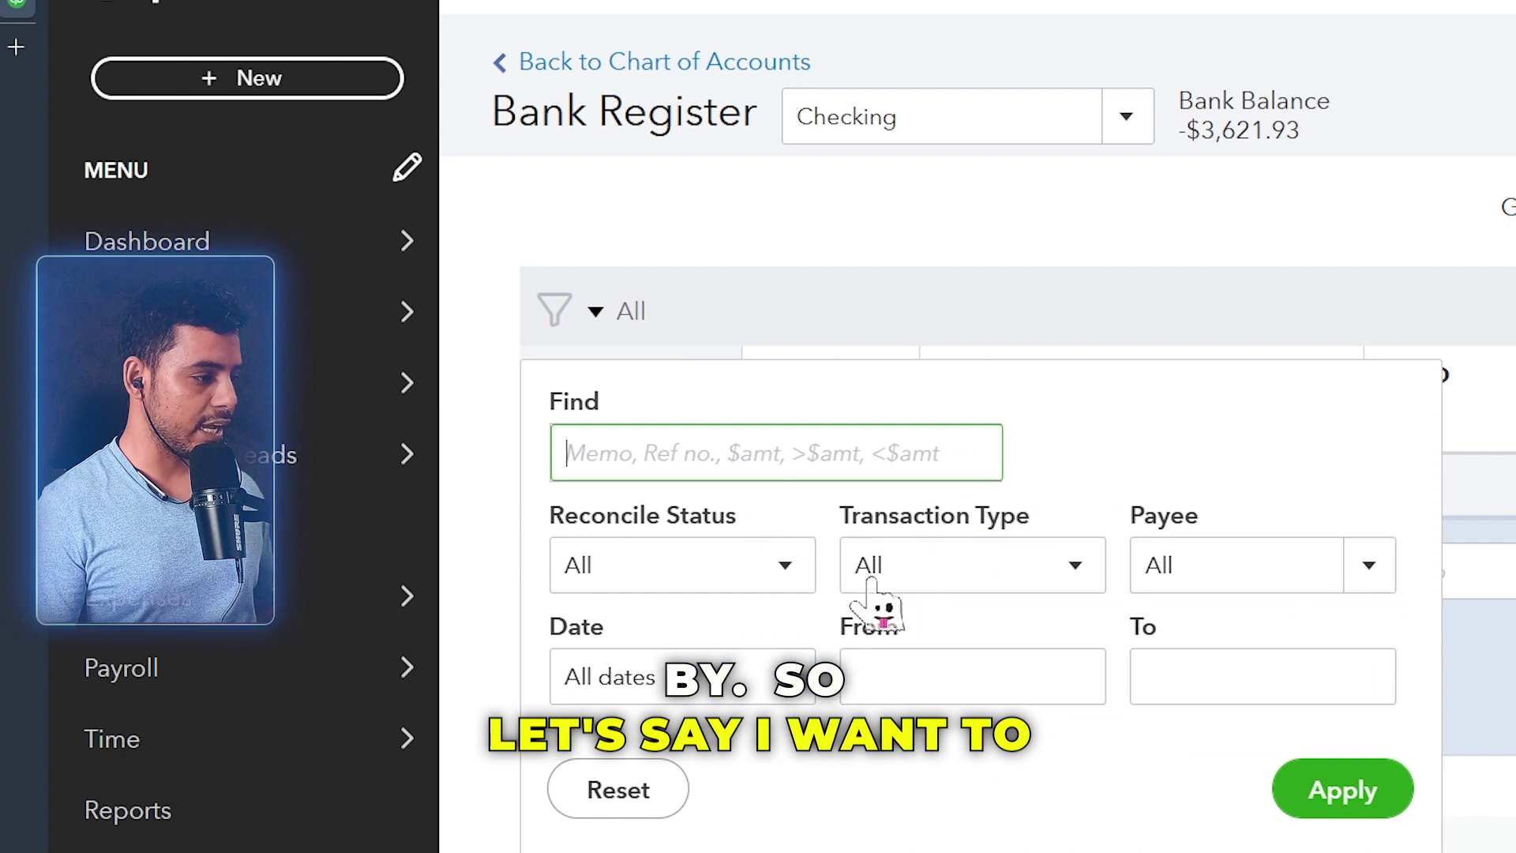
{"action": "left_click", "coordinate": [1370, 565]}
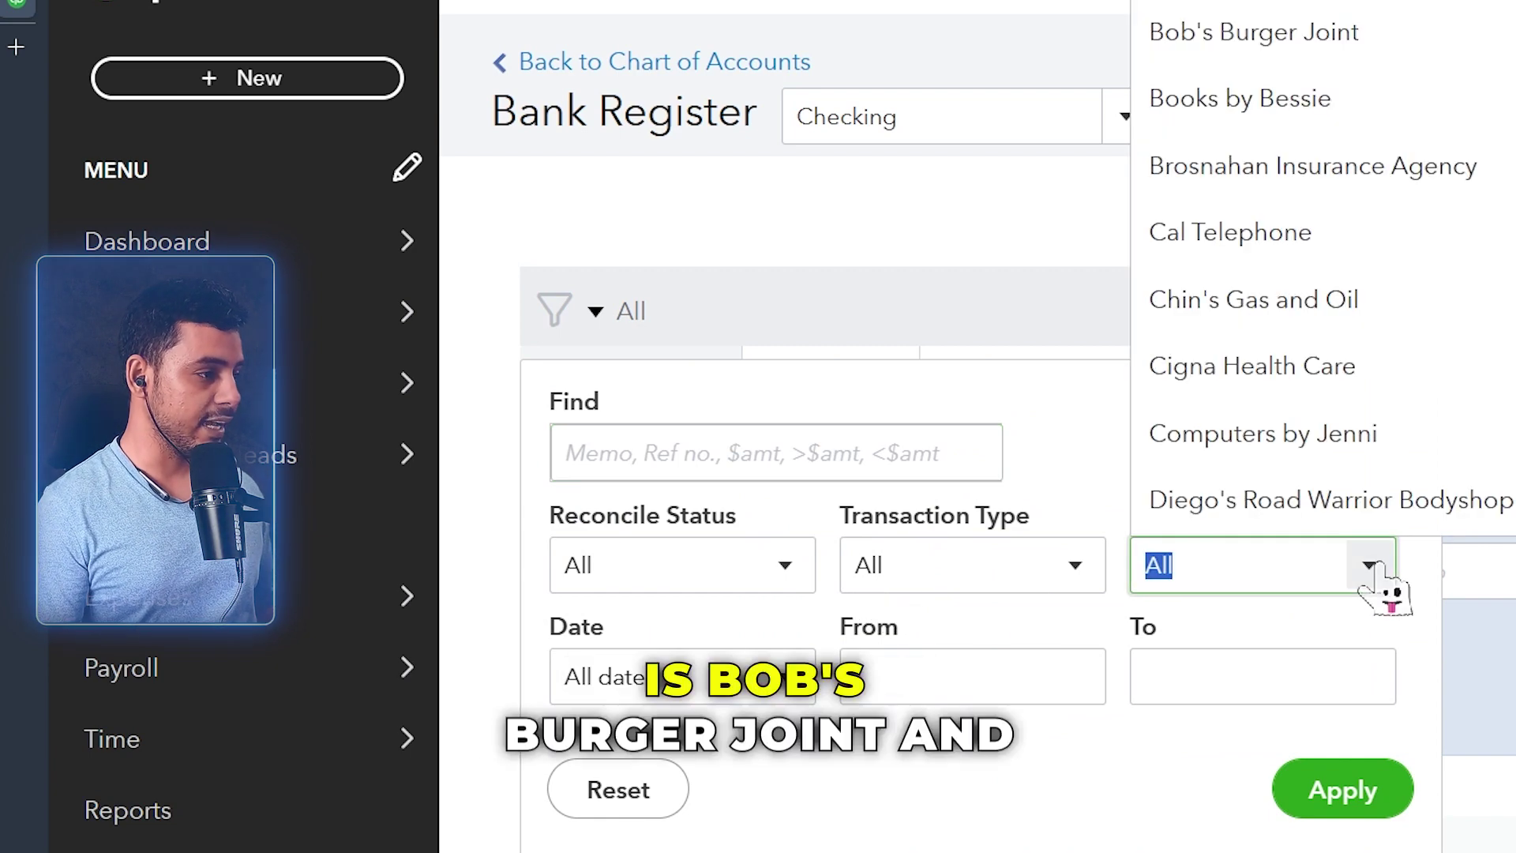
{"action": "left_click", "coordinate": [1355, 35]}
{"action": "left_click", "coordinate": [1342, 794]}
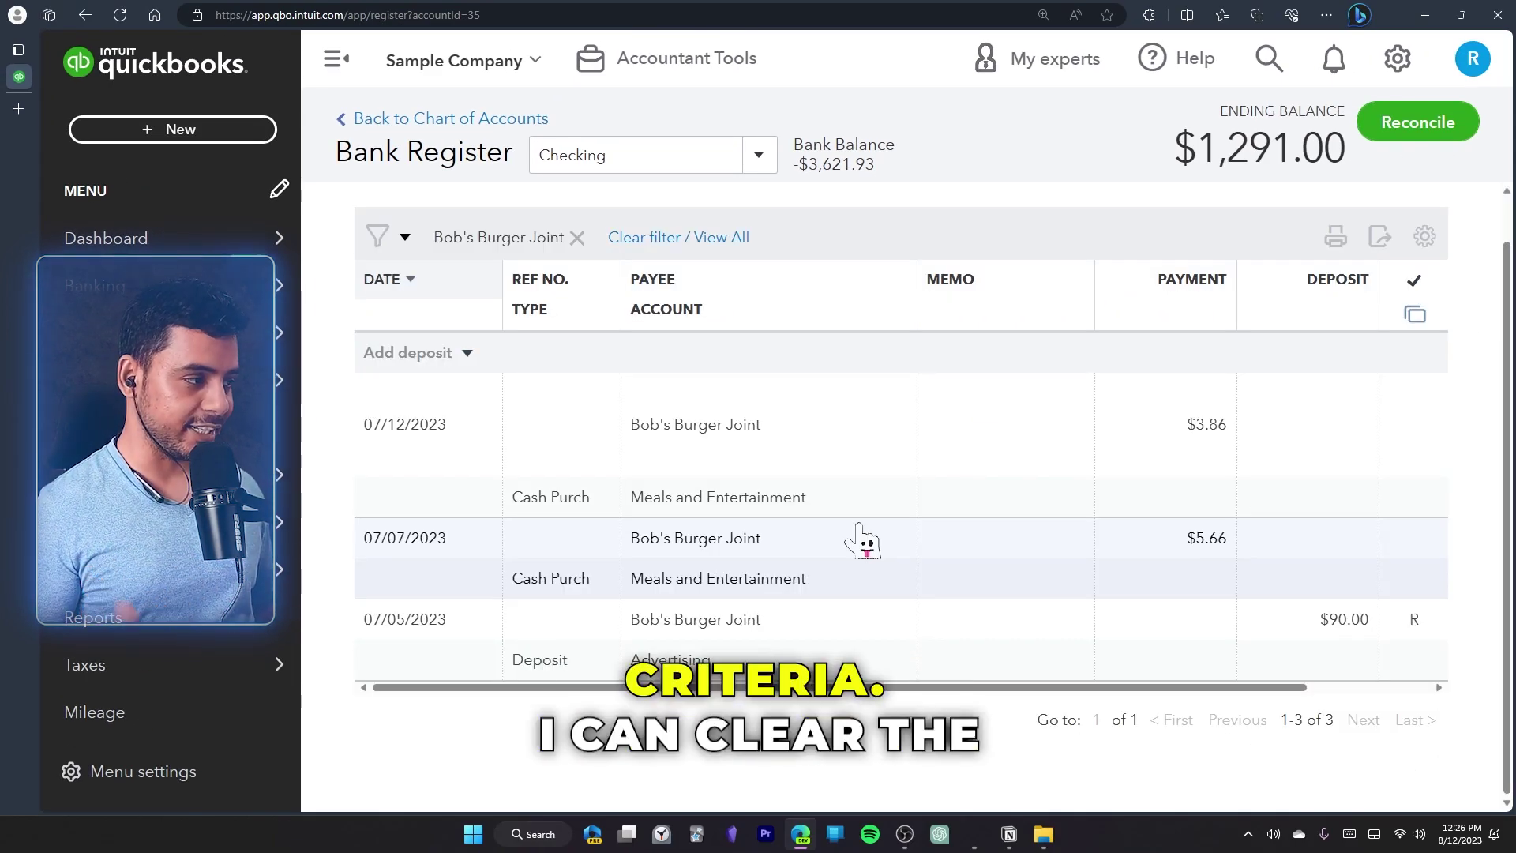
Step: Clear the payee filter and look through only the transactions with amounts greater than $100, using the filter >$100
{"action": "left_click", "coordinate": [629, 239]}
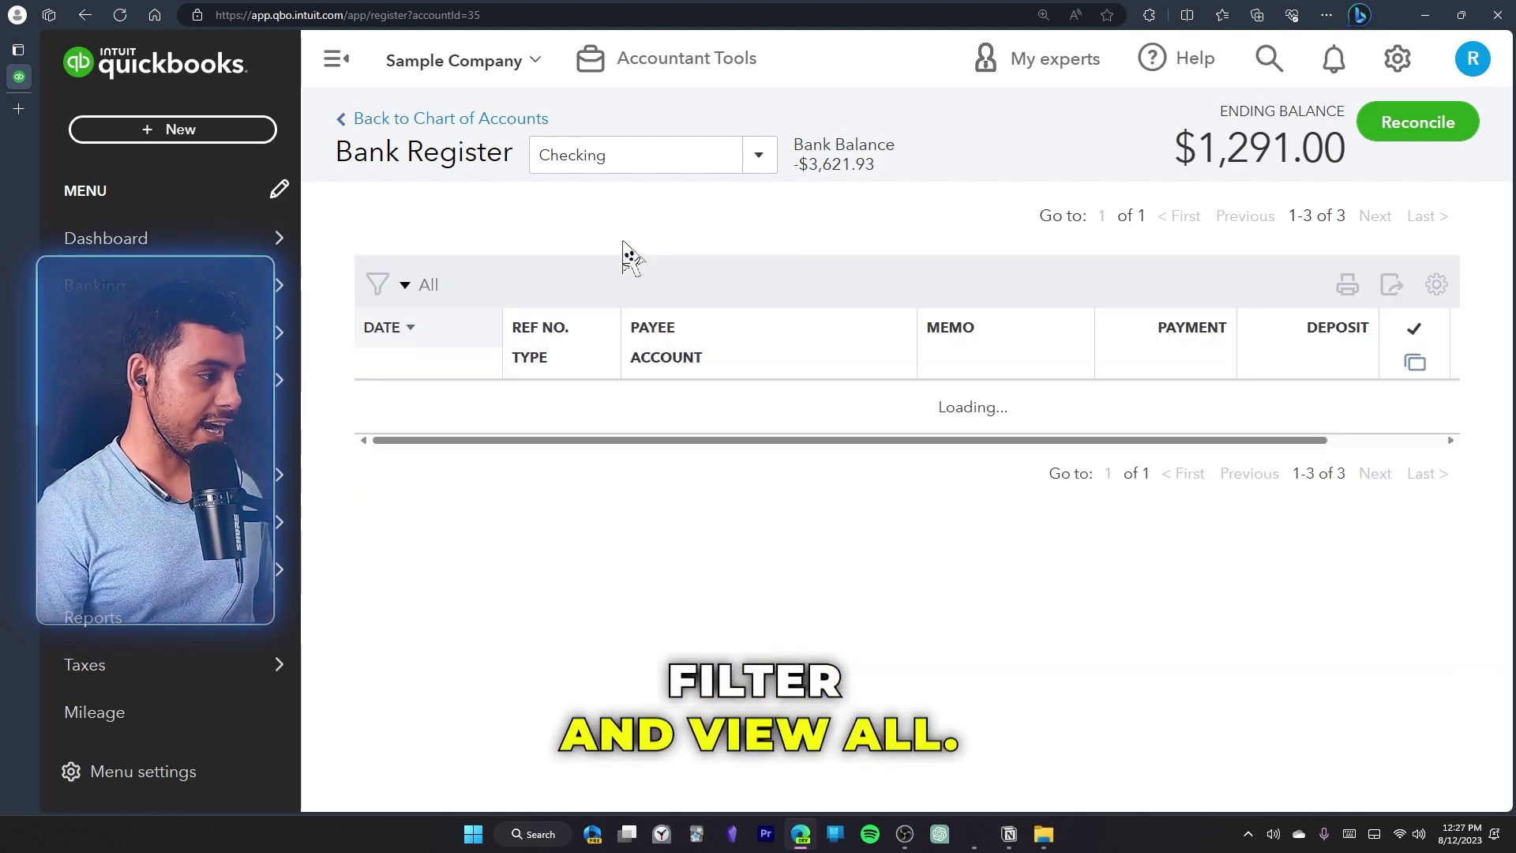
{"action": "left_click", "coordinate": [401, 293]}
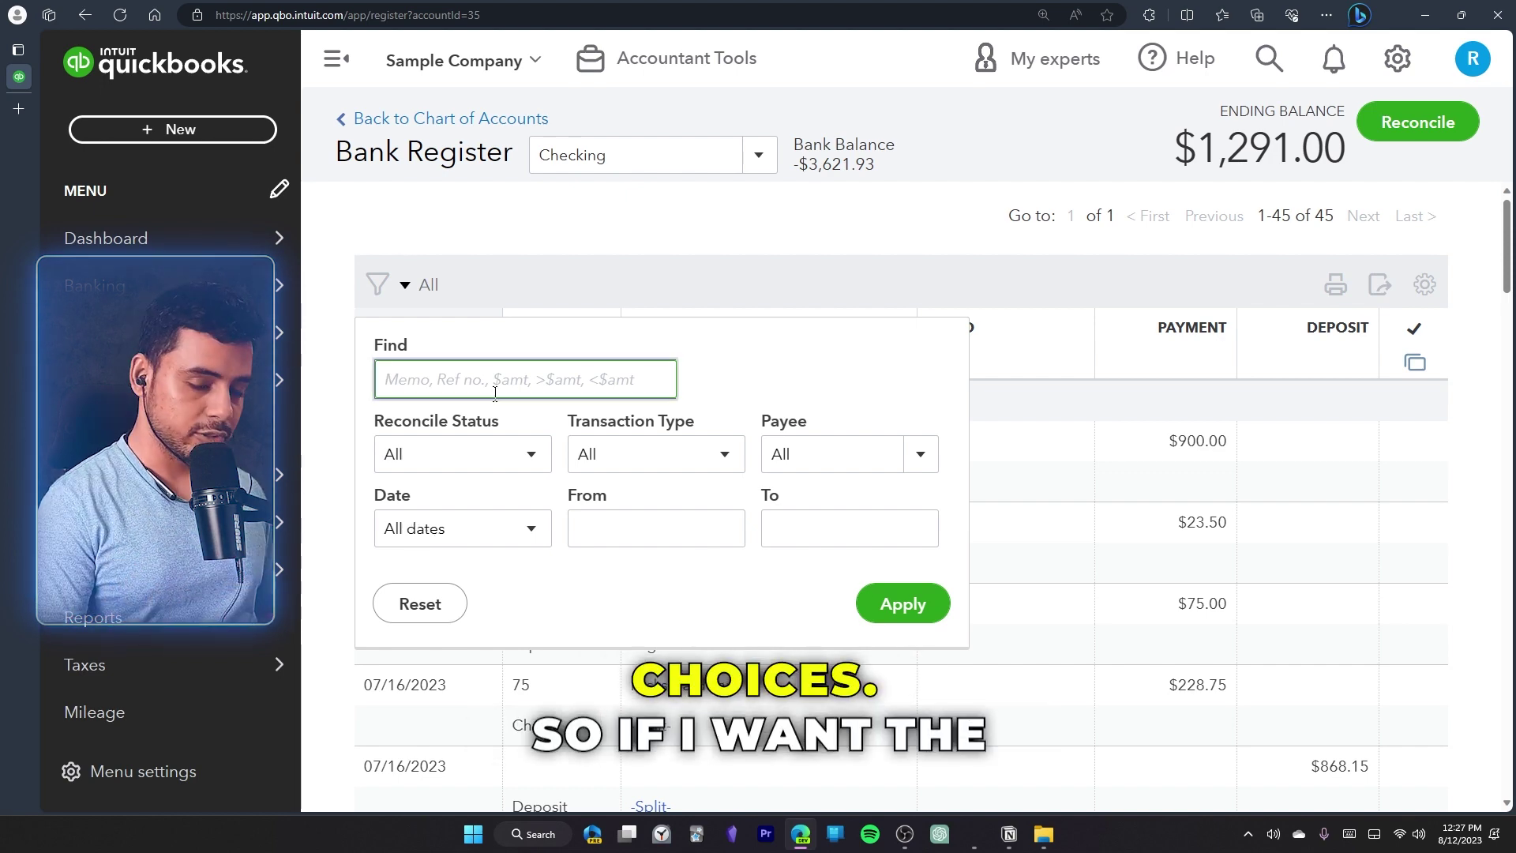
{"action": "type", "text": ">"}
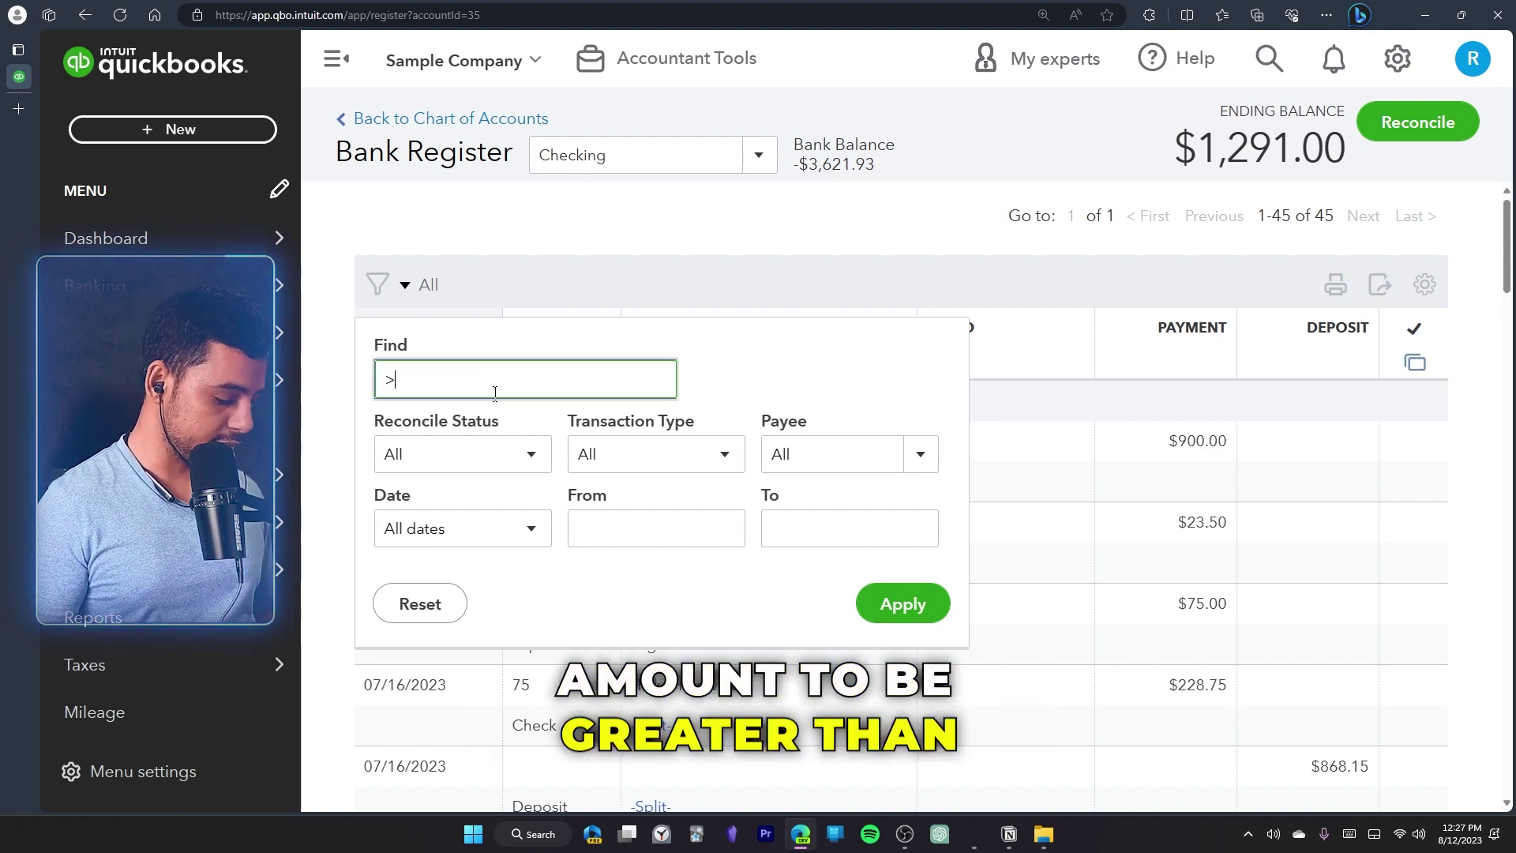
{"action": "type", "text": "$100"}
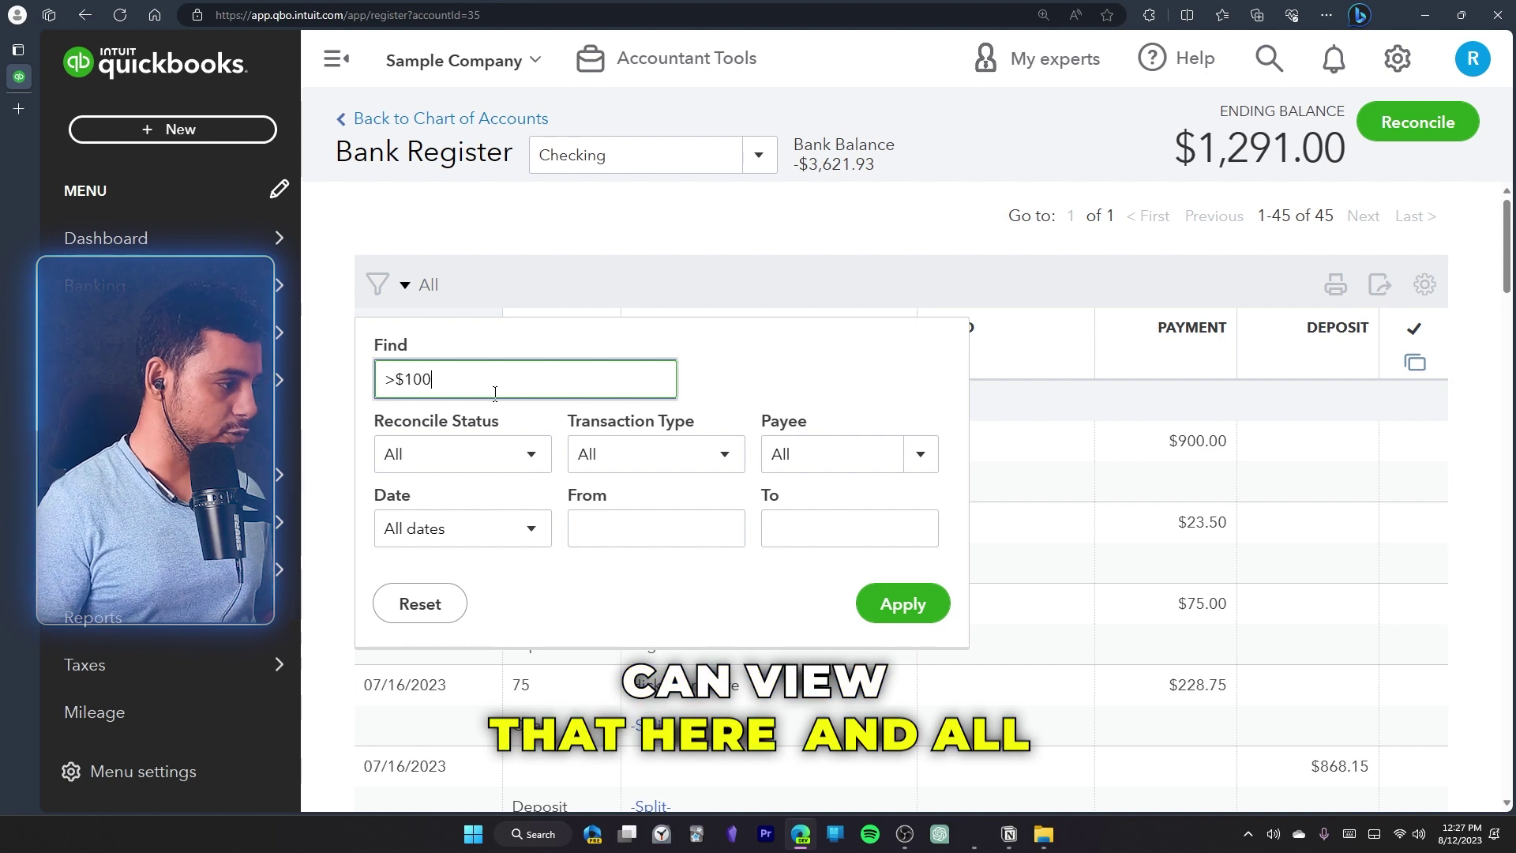
{"action": "left_click", "coordinate": [910, 605]}
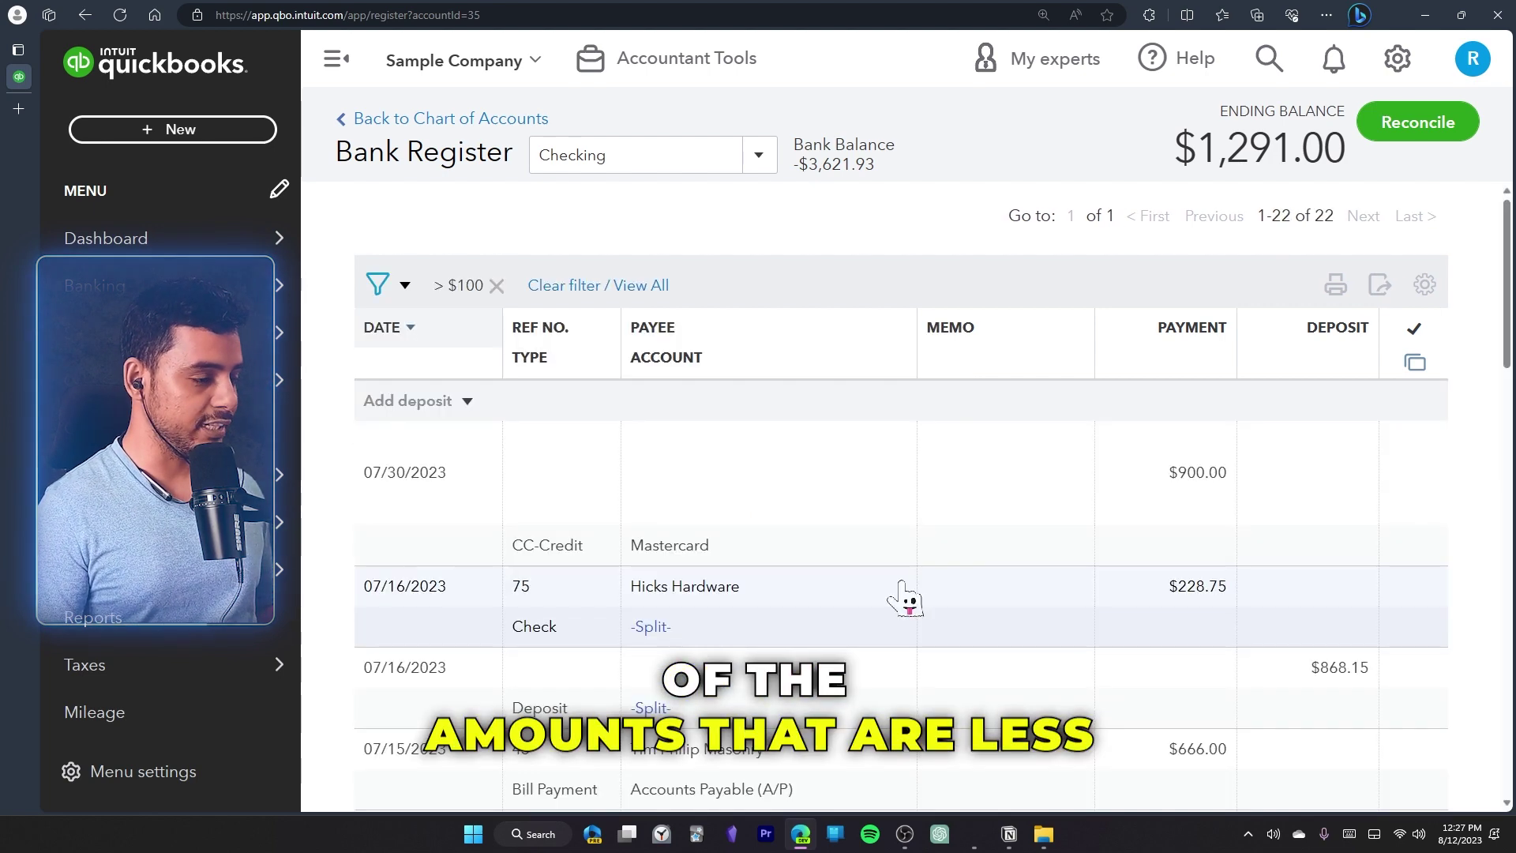
{"action": "scroll", "coordinate": [902, 588], "scroll_direction": "down", "scroll_amount": 5}
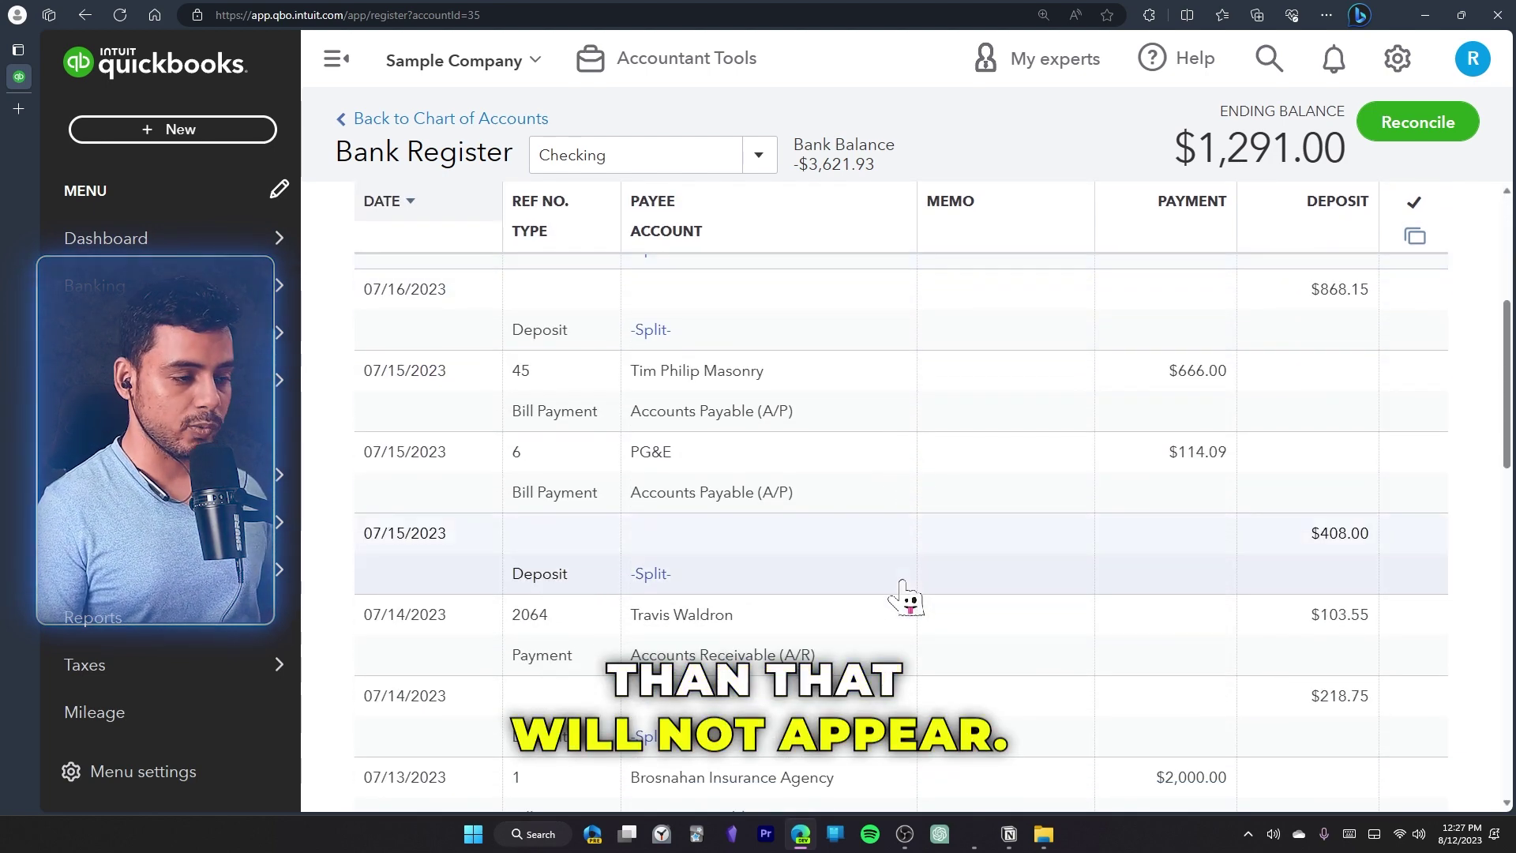
{"action": "scroll", "coordinate": [902, 589], "scroll_direction": "up", "scroll_amount": 5}
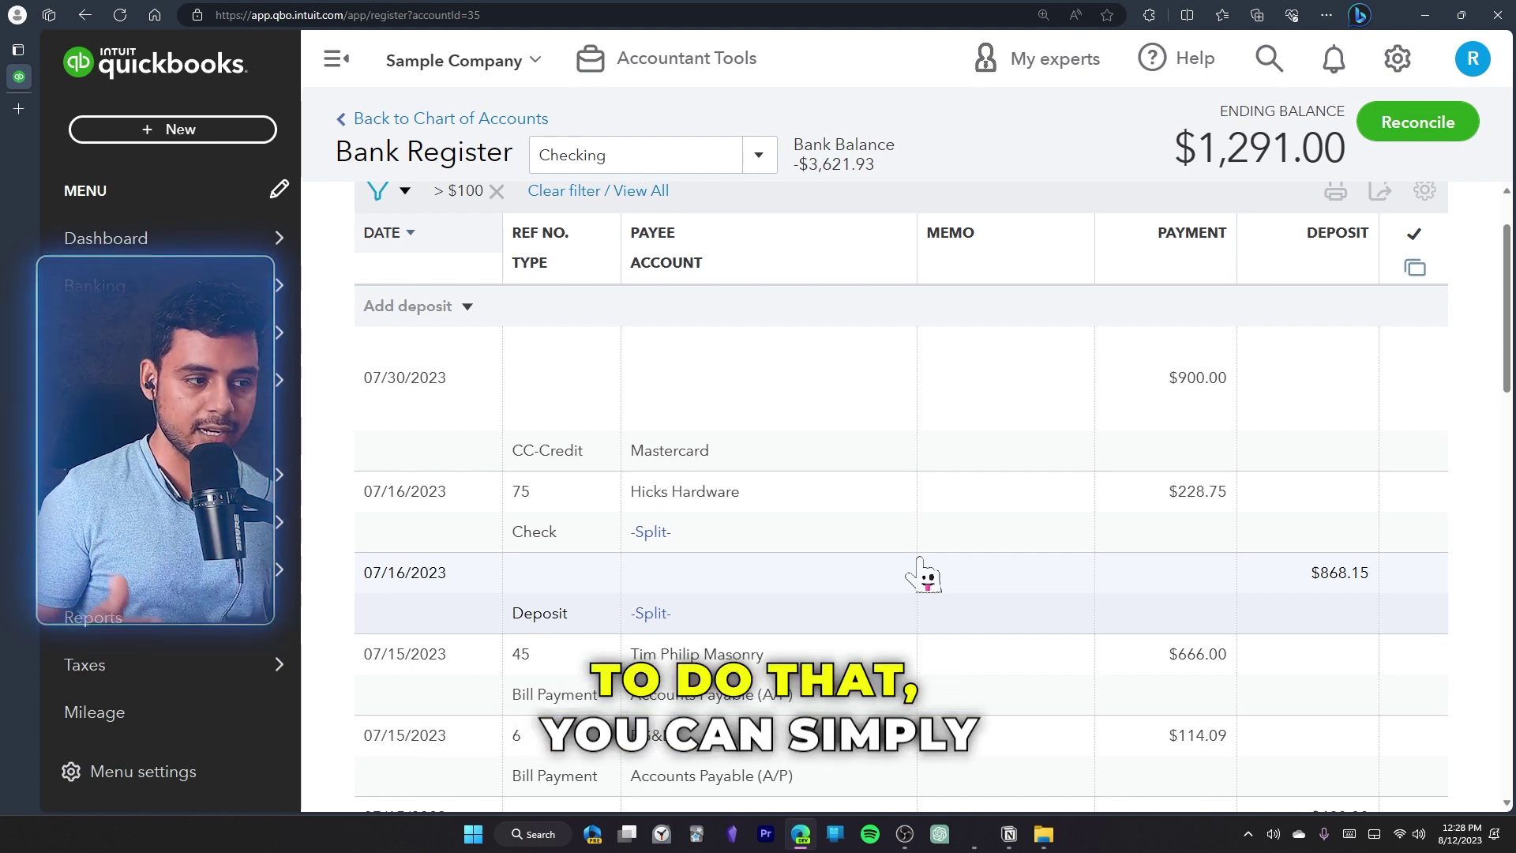
Step: Open the 07/30/2023 credit card payment, the 07/16/2023 check 75 and the 07/15/2023 bill payment 45 in turn to view their editing options
{"action": "scroll", "coordinate": [932, 552], "scroll_direction": "up", "scroll_amount": 1}
{"action": "left_click", "coordinate": [770, 472]}
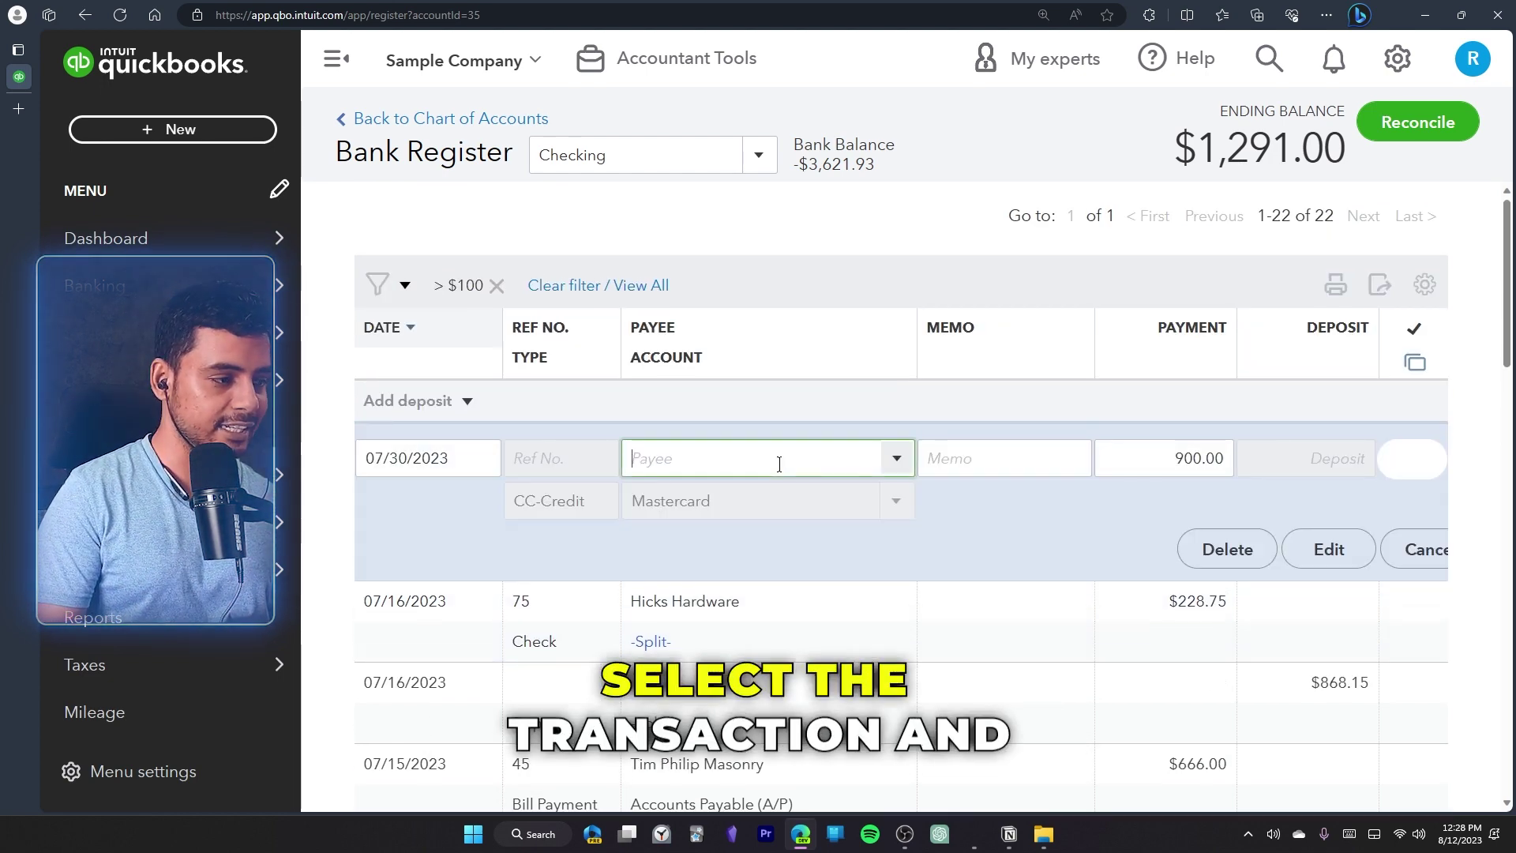
{"action": "left_click", "coordinate": [813, 628]}
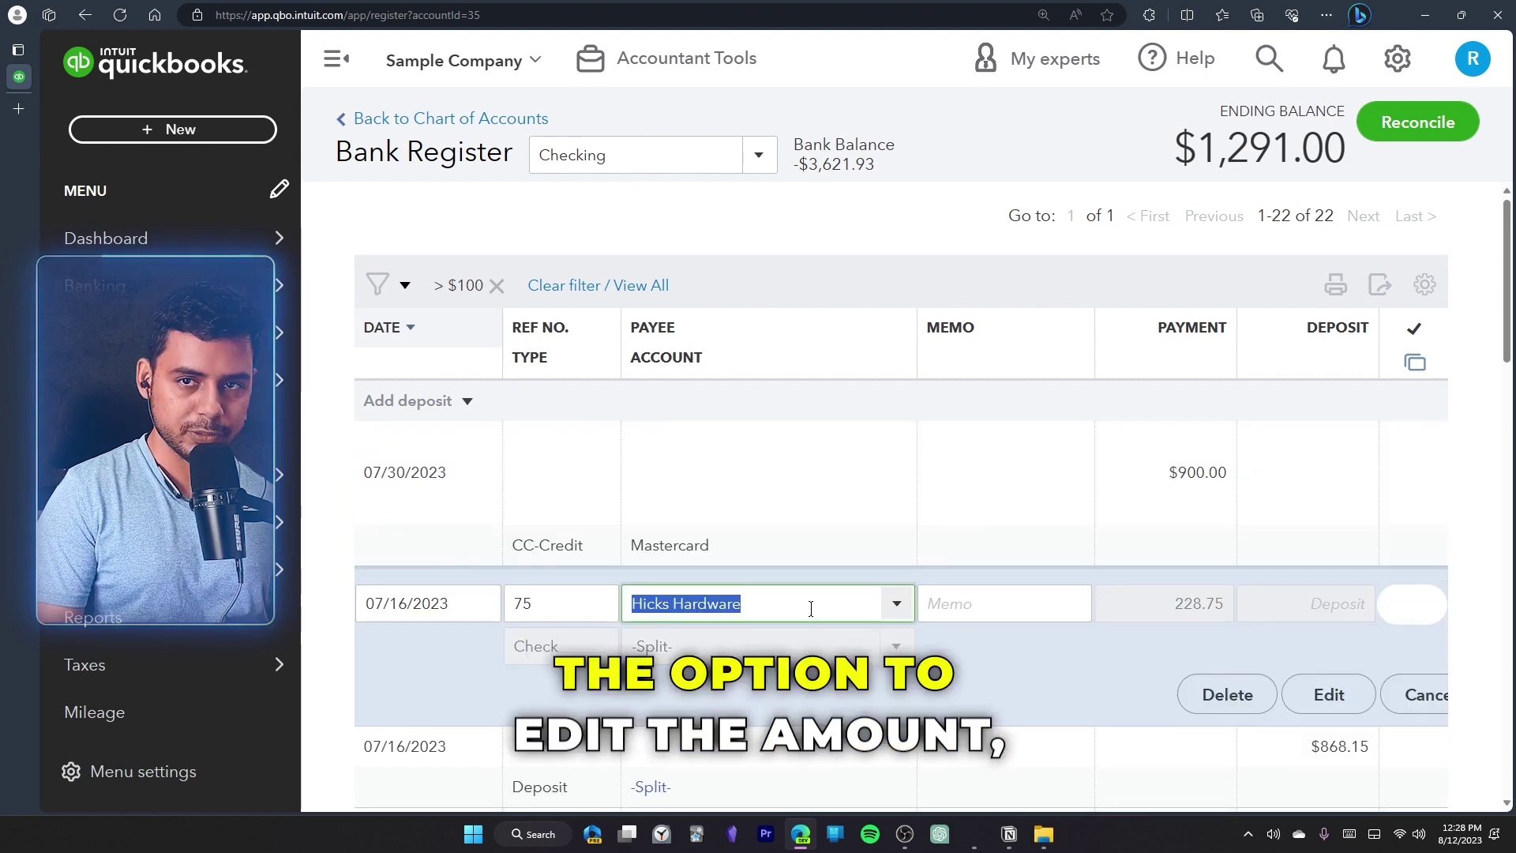
{"action": "scroll", "coordinate": [811, 608], "scroll_direction": "down", "scroll_amount": 2}
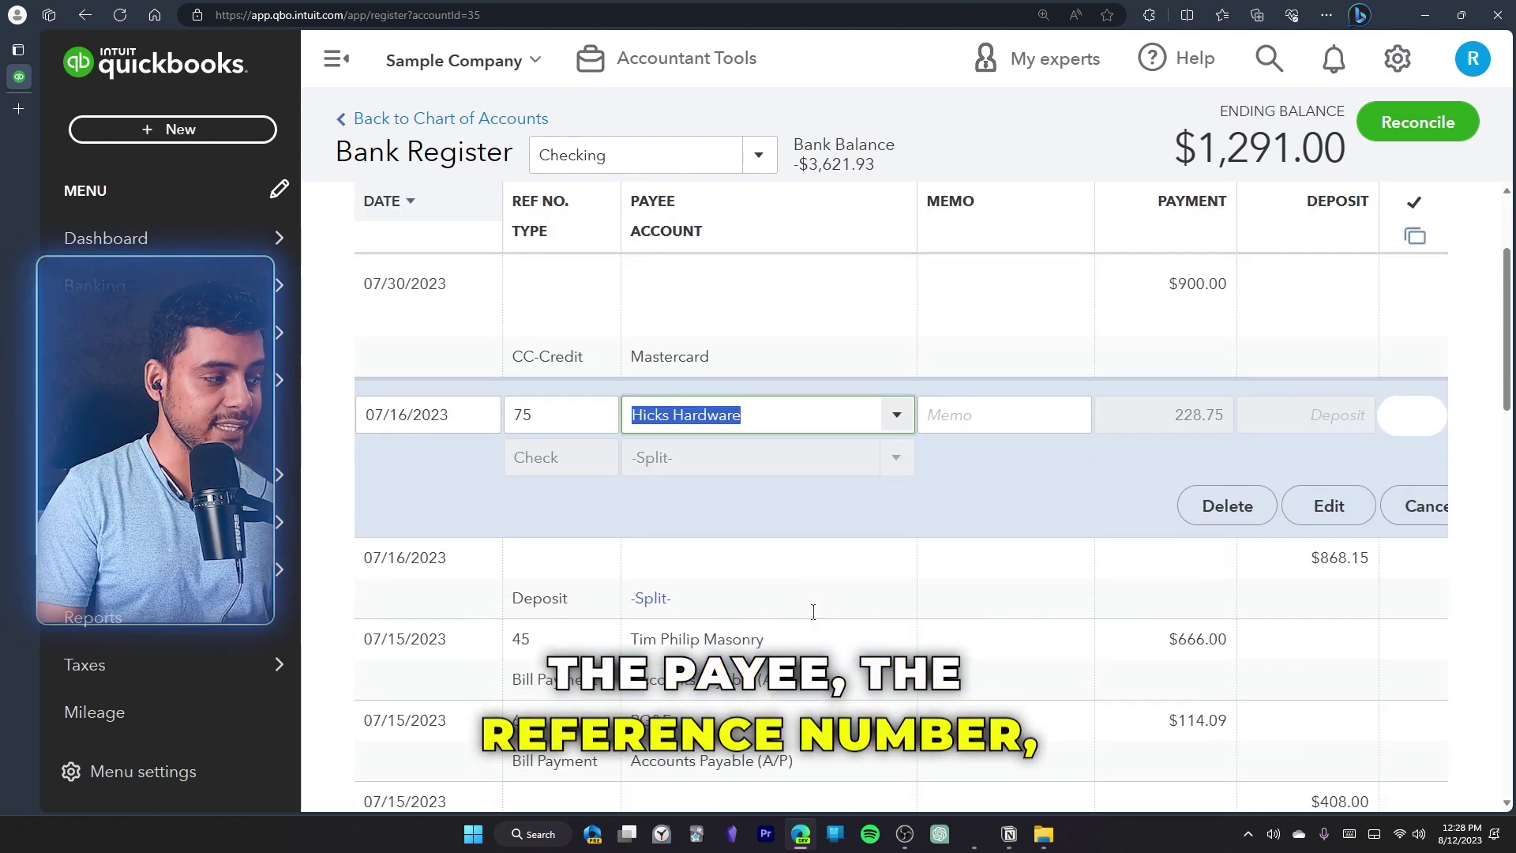
{"action": "left_click", "coordinate": [820, 657]}
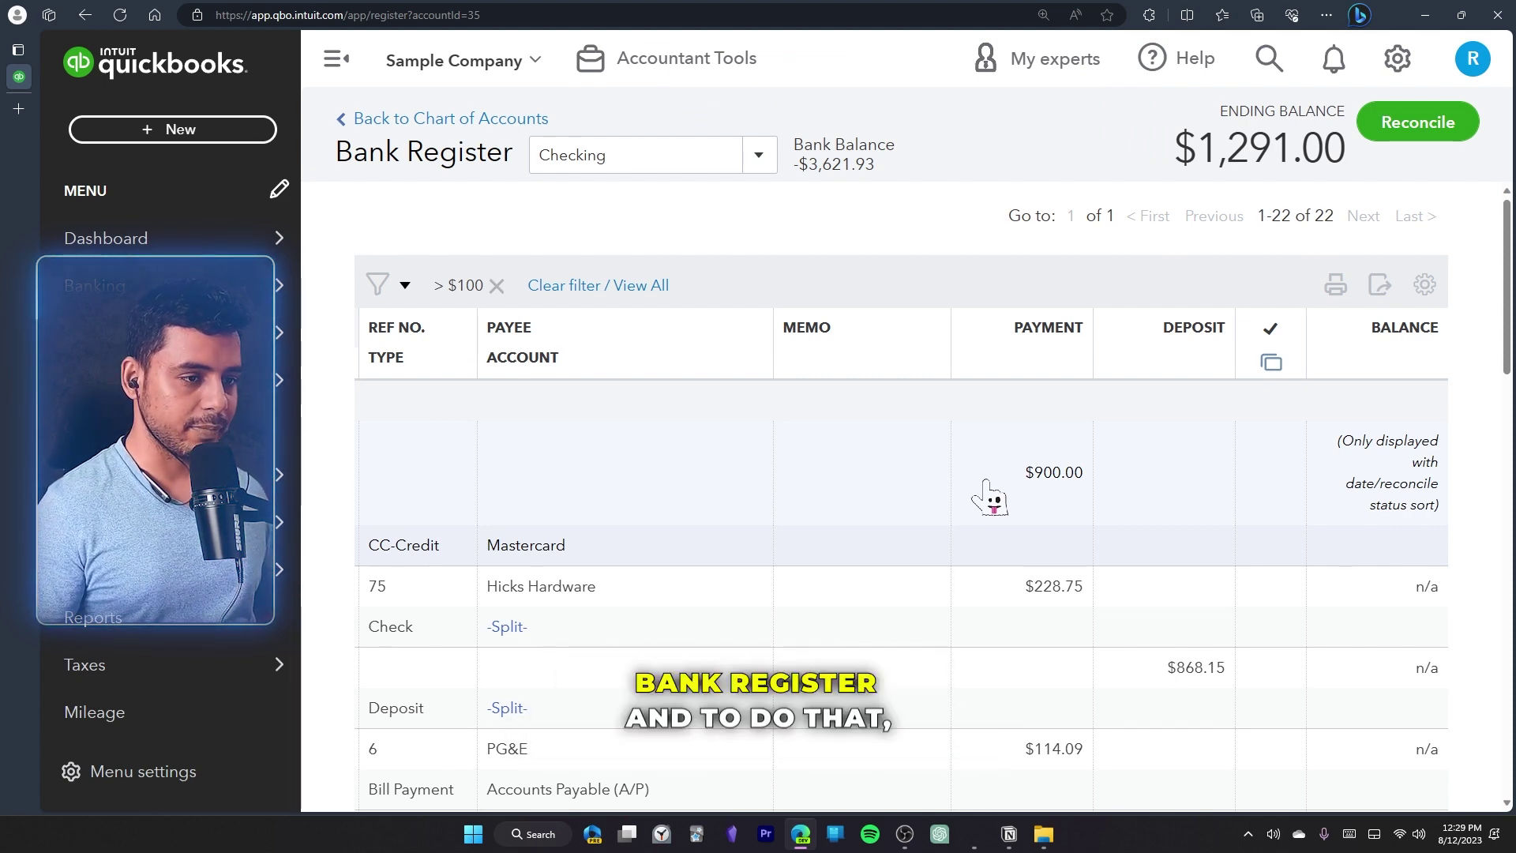
Step: Hide the register's Memo and Reconcile and Banking Status columns, and try the Tax column on and off
{"action": "left_click", "coordinate": [1425, 292]}
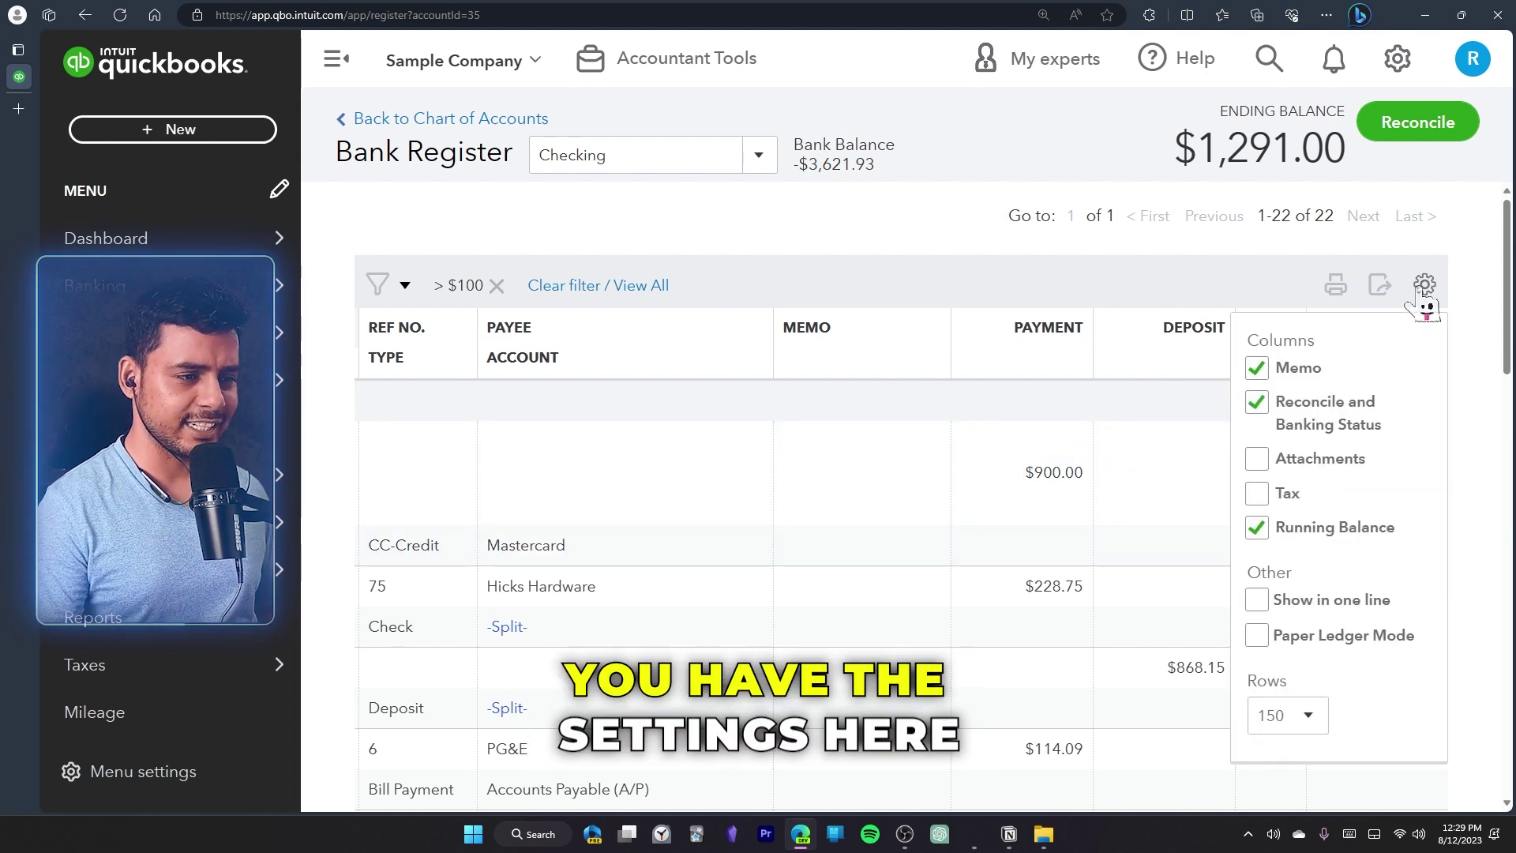
{"action": "left_click", "coordinate": [1258, 371]}
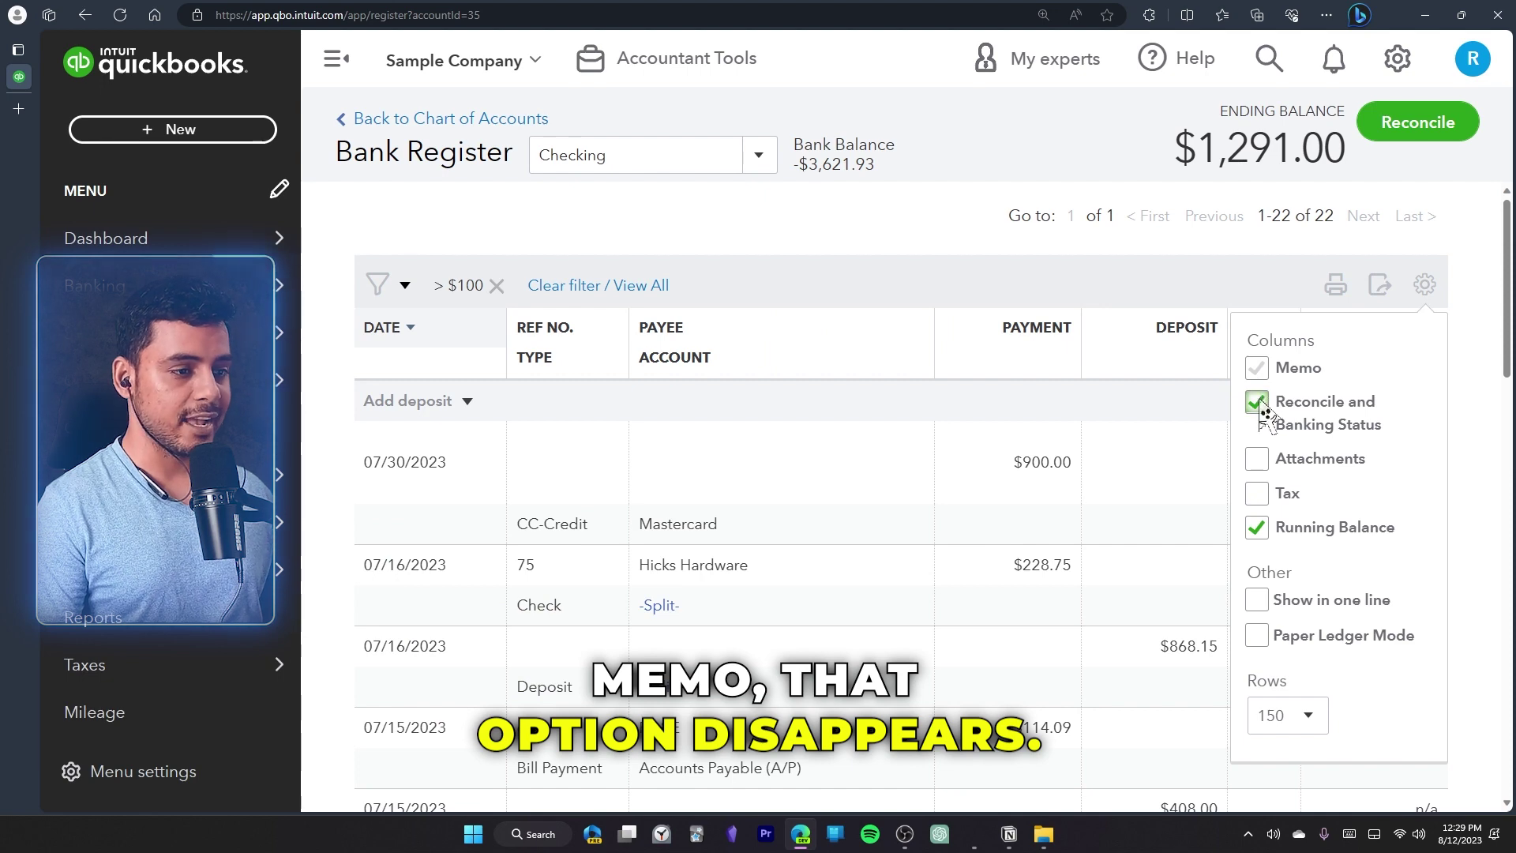
{"action": "left_click", "coordinate": [1258, 404]}
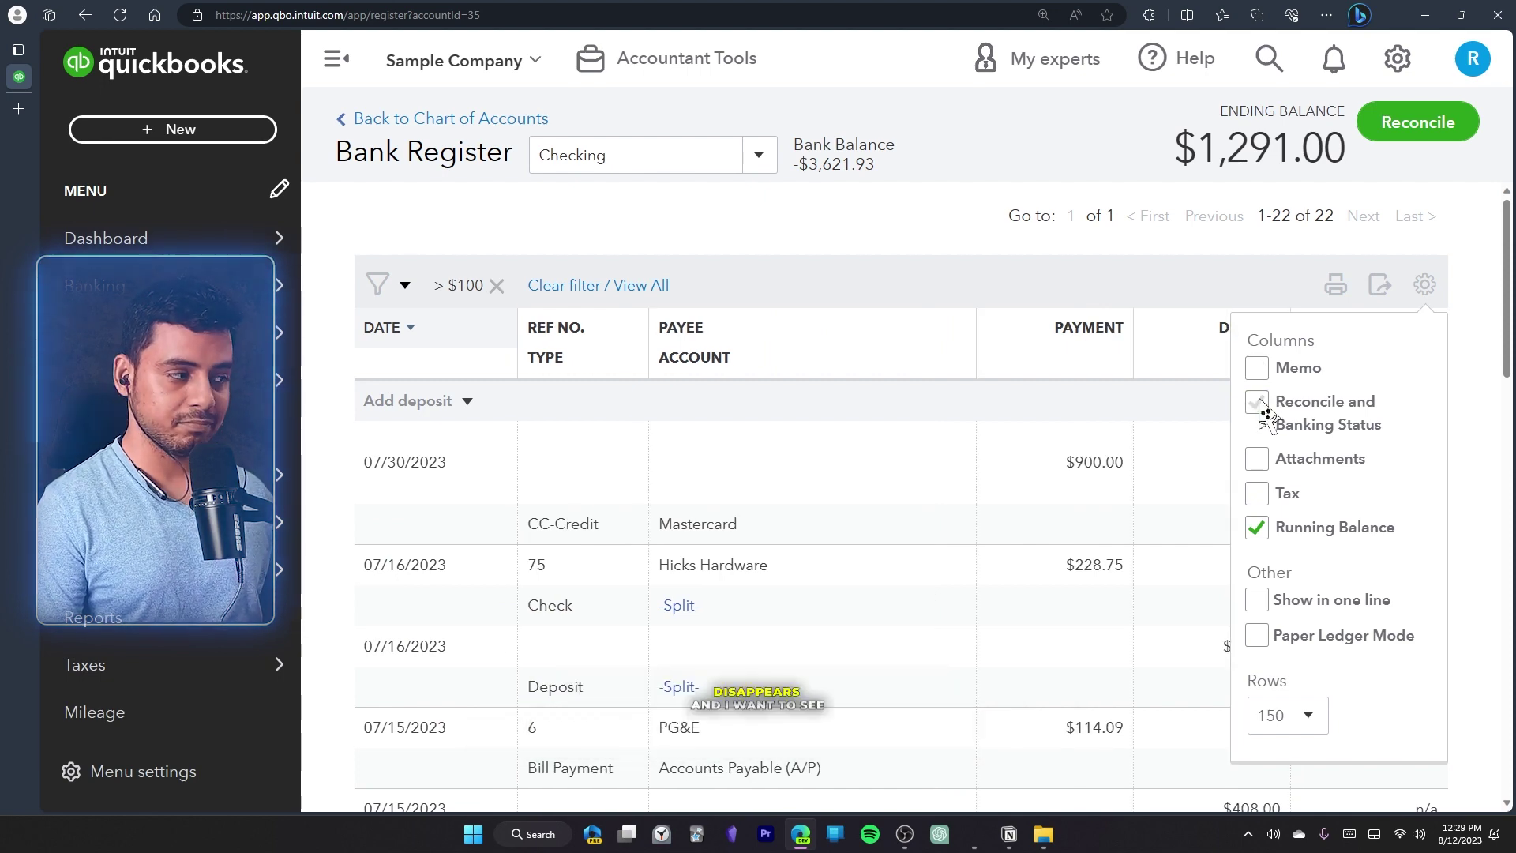
{"action": "left_click", "coordinate": [1262, 496]}
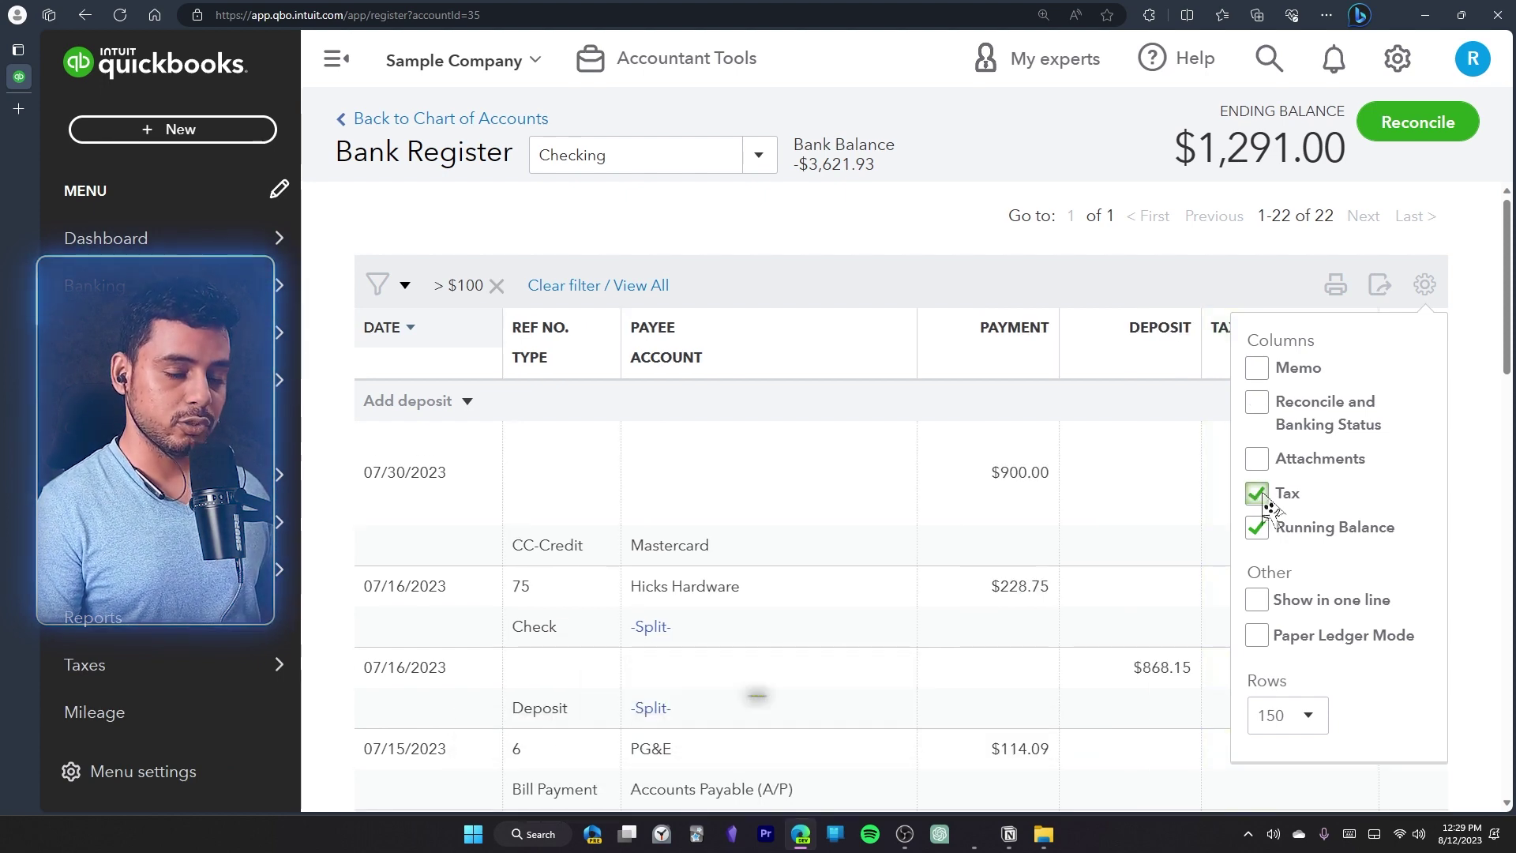
{"action": "left_click", "coordinate": [1260, 497]}
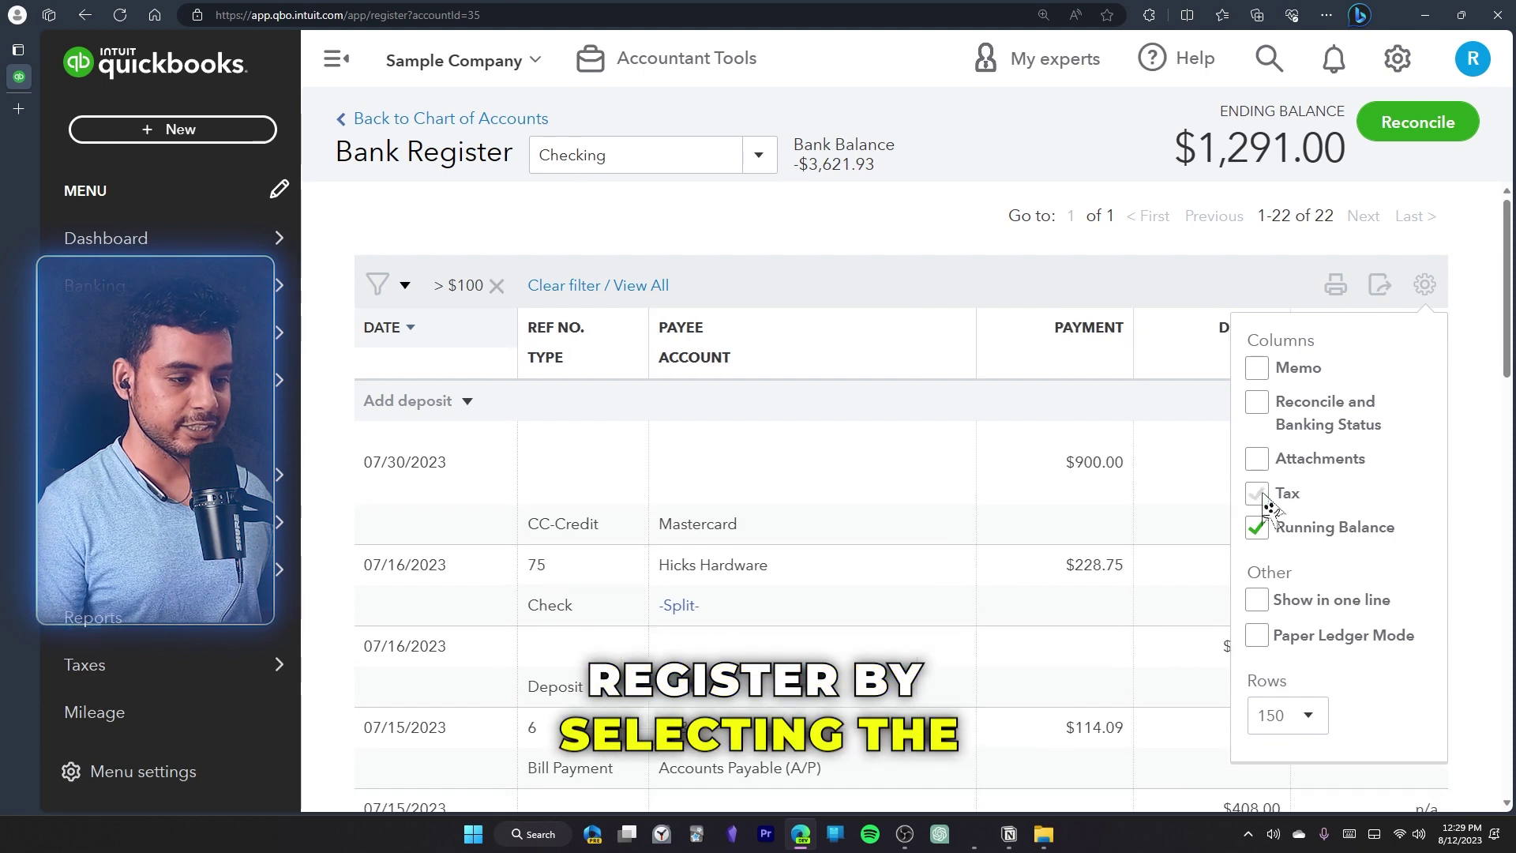
Step: Switch the register to Paper Ledger Mode and look over the transactions in that view
{"action": "left_click", "coordinate": [1258, 637]}
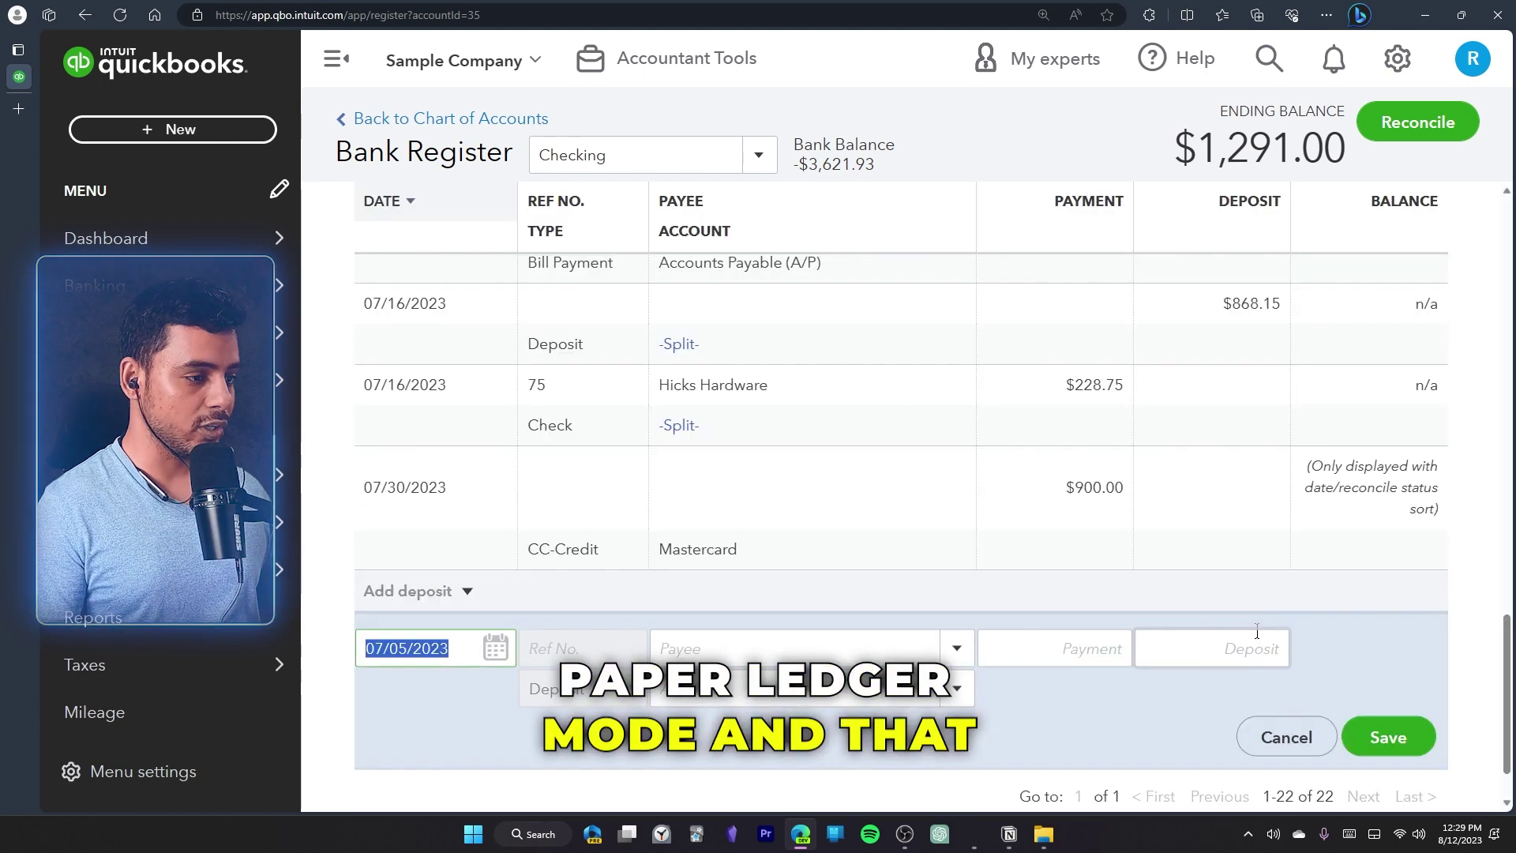
{"action": "right_click", "coordinate": [1485, 741]}
{"action": "left_click", "coordinate": [1487, 778]}
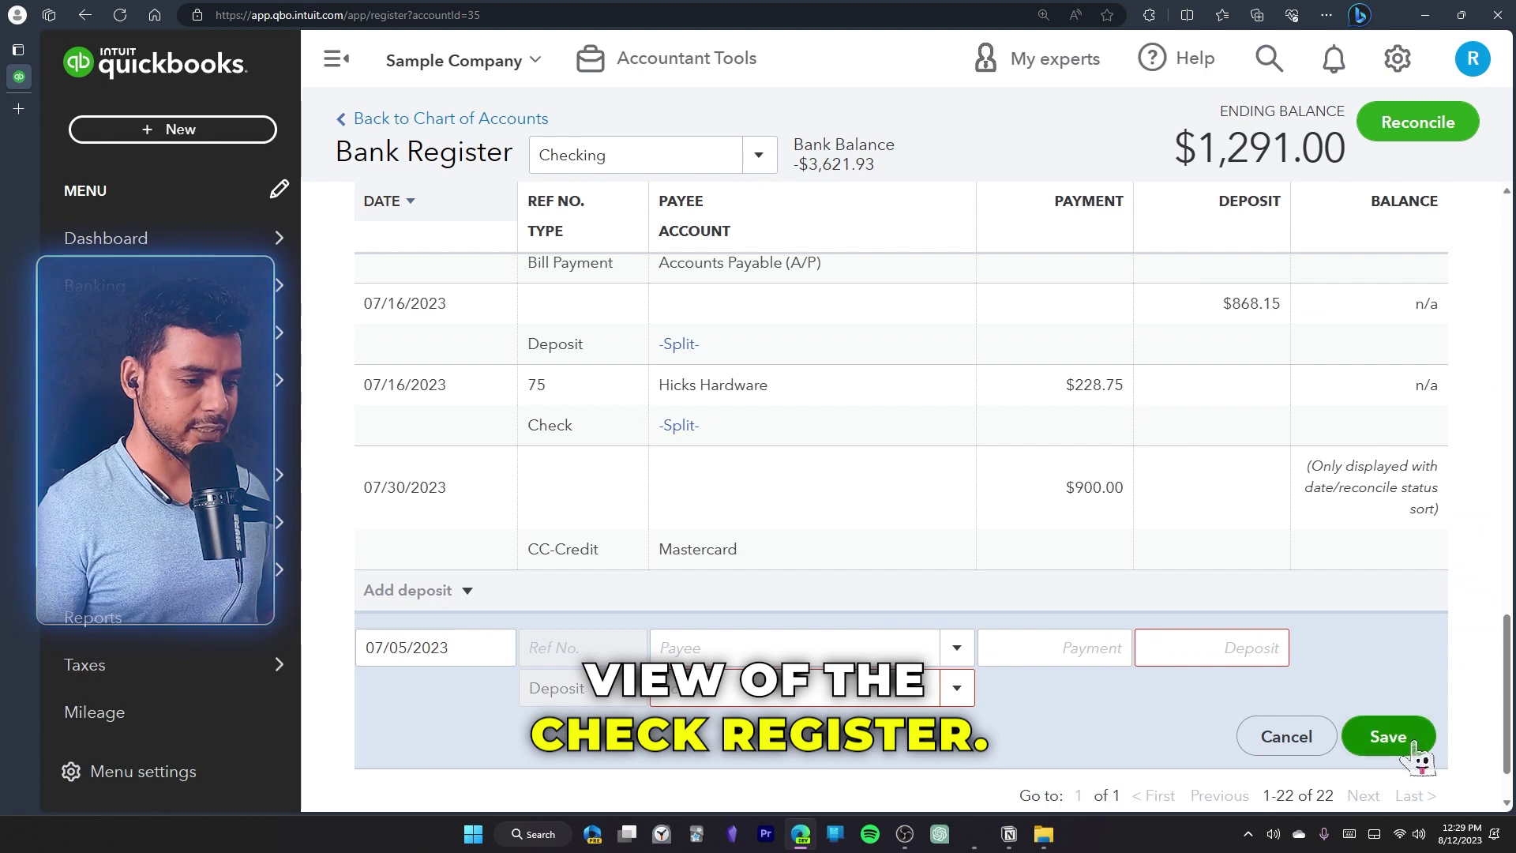
{"action": "scroll", "coordinate": [1287, 727], "scroll_direction": "up", "scroll_amount": 5}
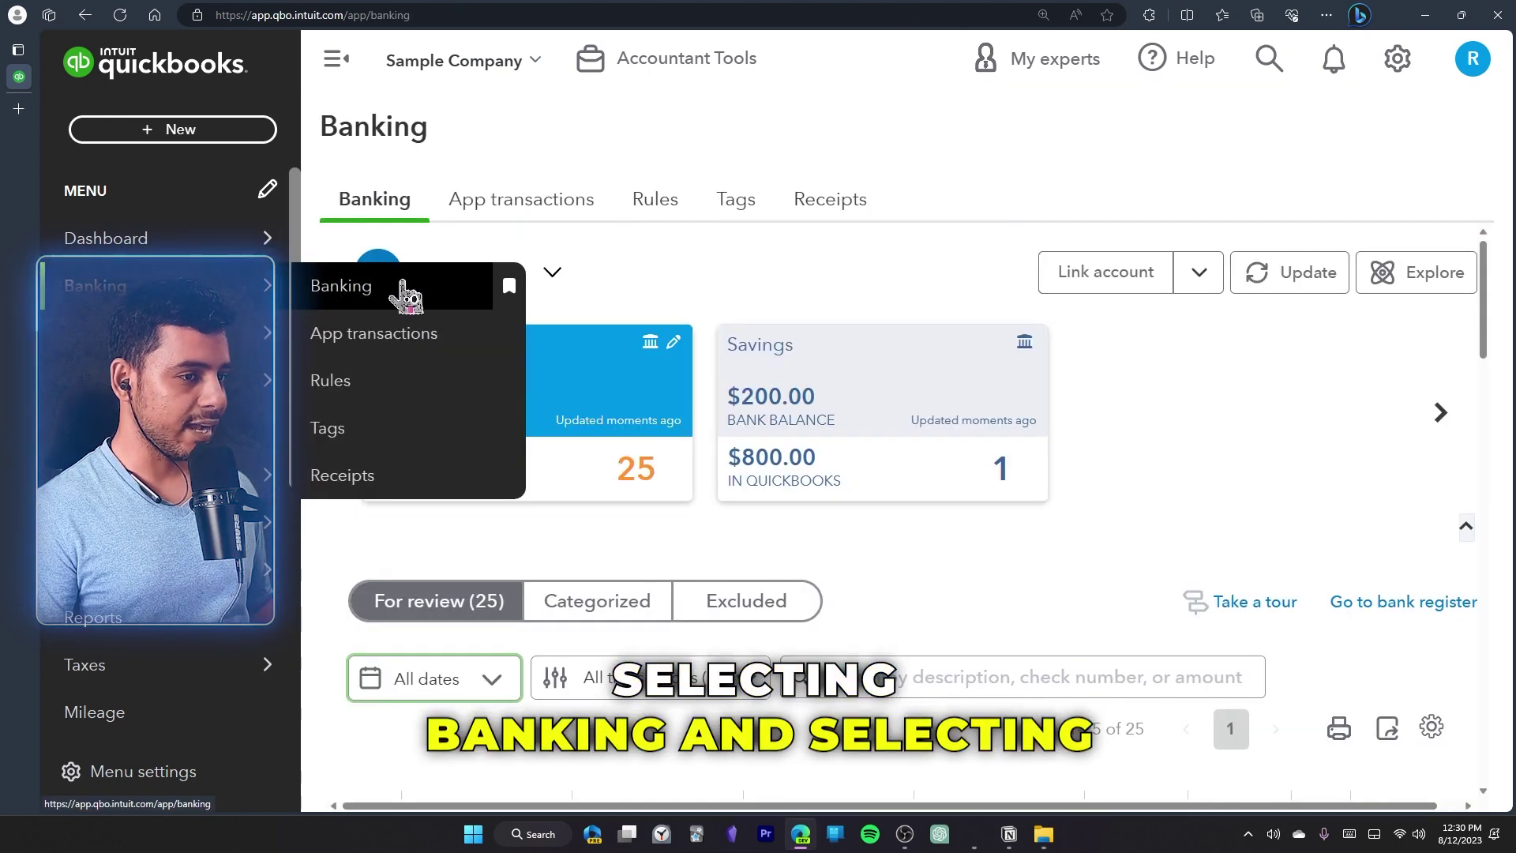
Step: Go to the Checking bank register from the Banking page and cancel the blank deposit entry
{"action": "left_click", "coordinate": [1365, 608]}
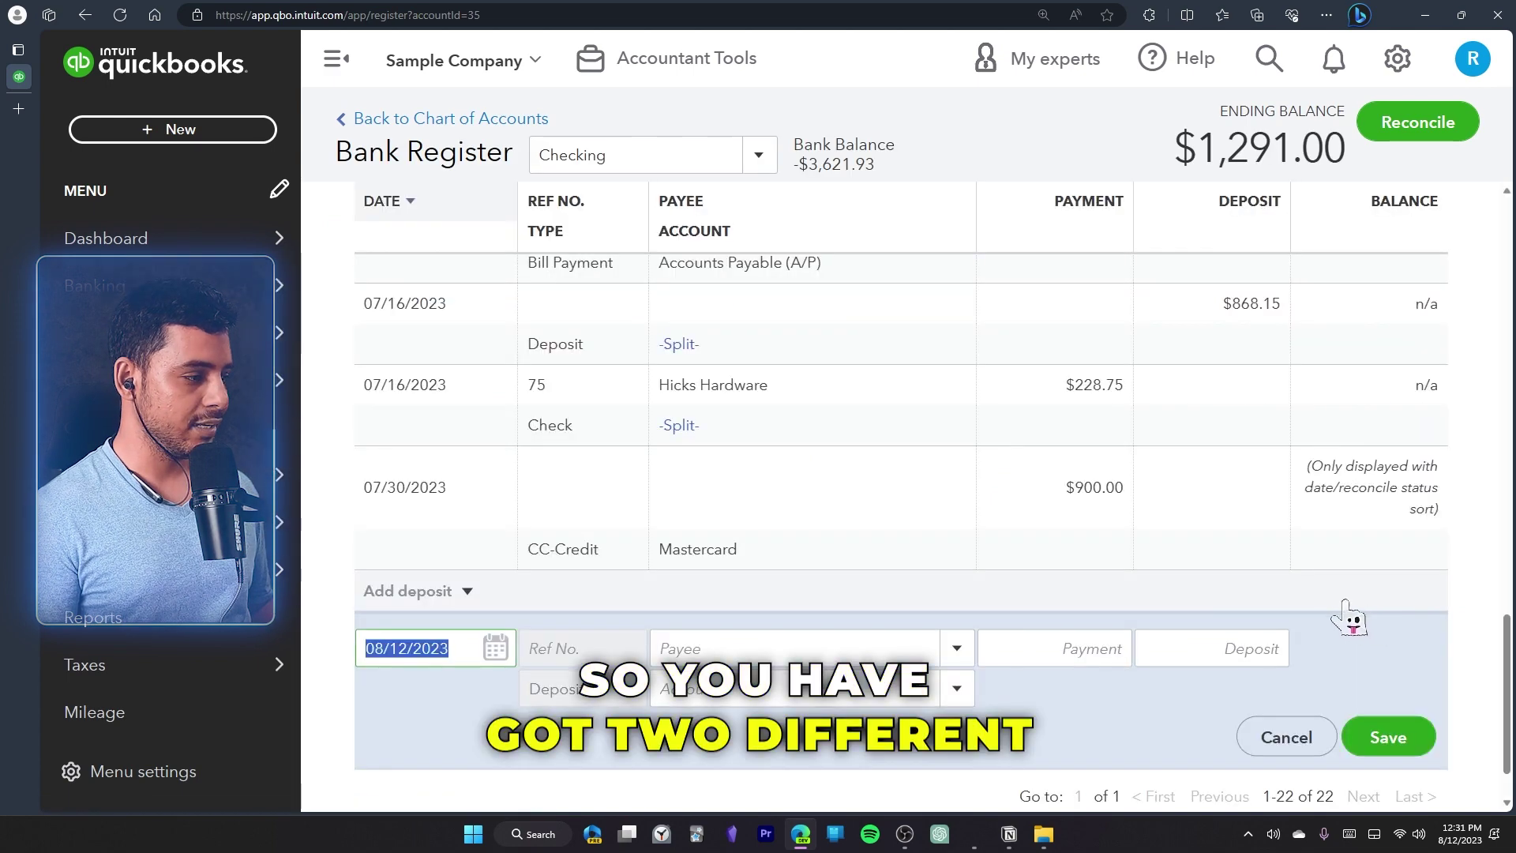
{"action": "left_click", "coordinate": [1315, 720]}
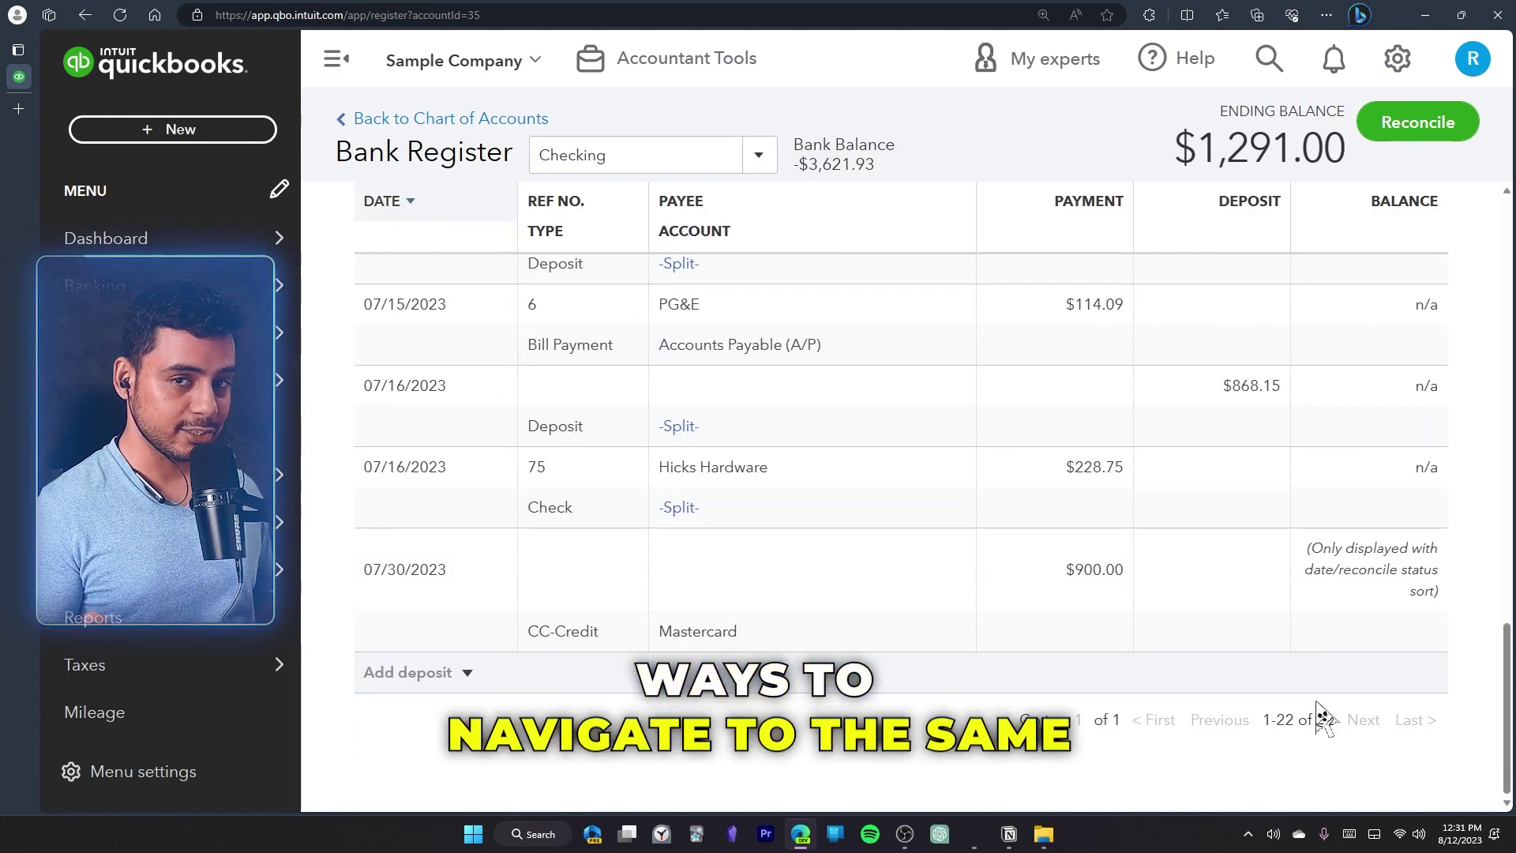